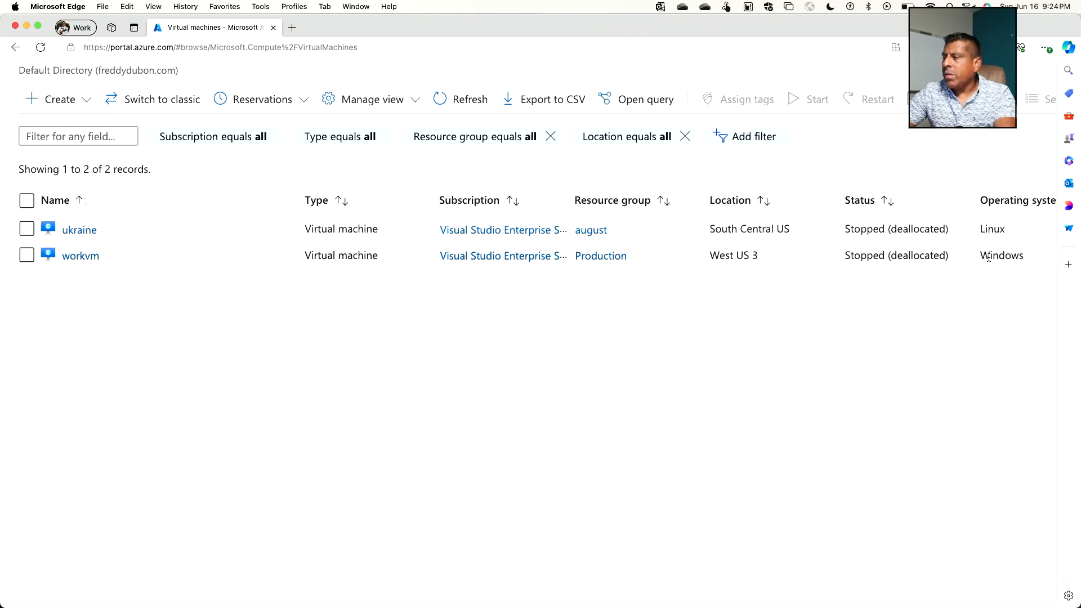
# Step: Open the ukraine virtual machine and view its Disks settings
pyautogui.click(96, 234)
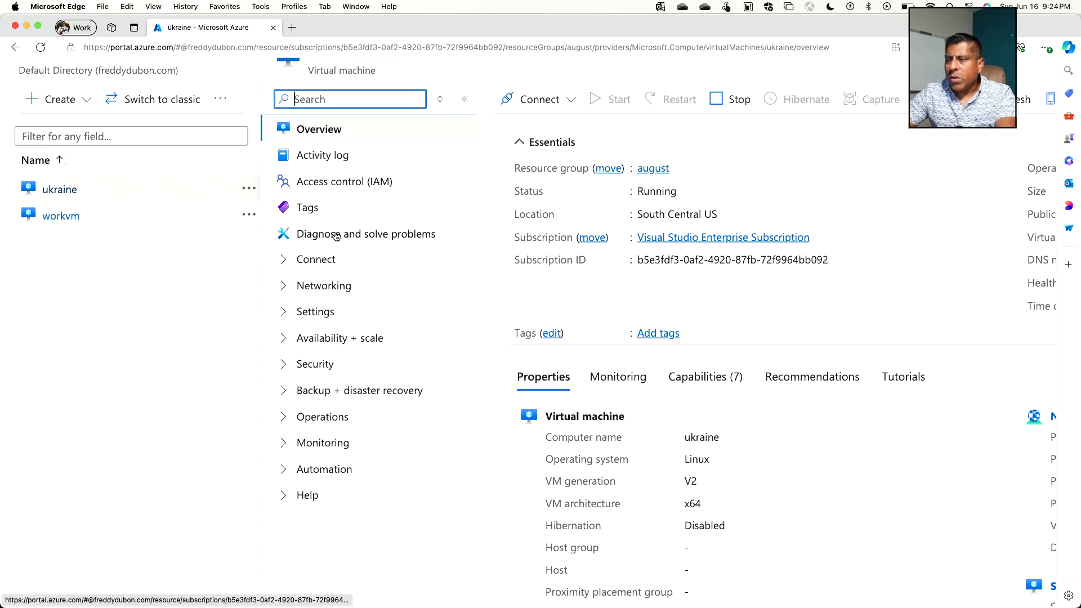
pyautogui.click(325, 314)
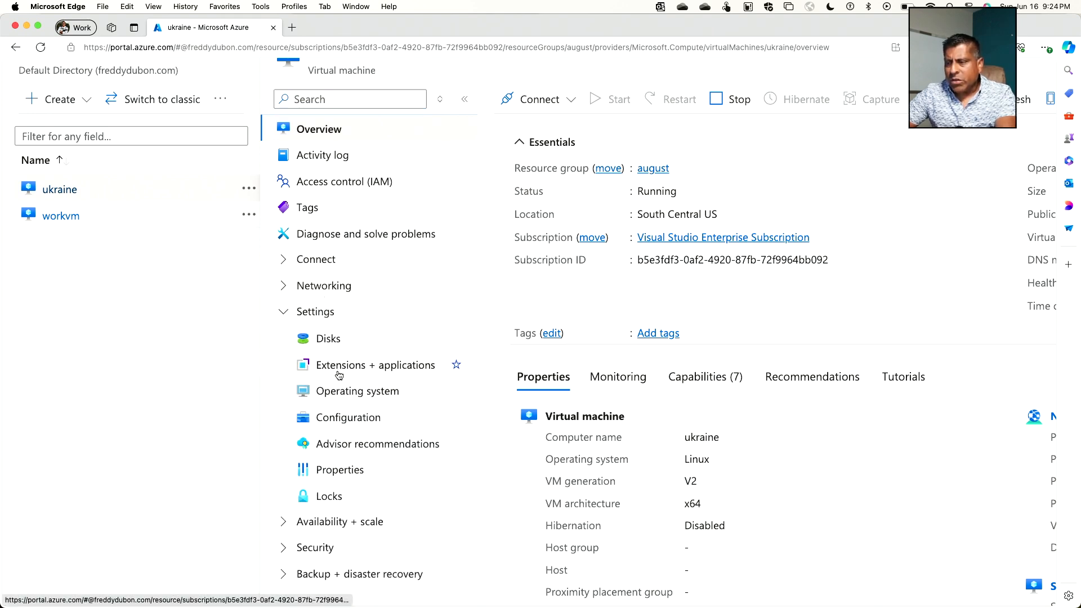
pyautogui.scroll(-3, 342, 472)
pyautogui.scroll(-1, 342, 471)
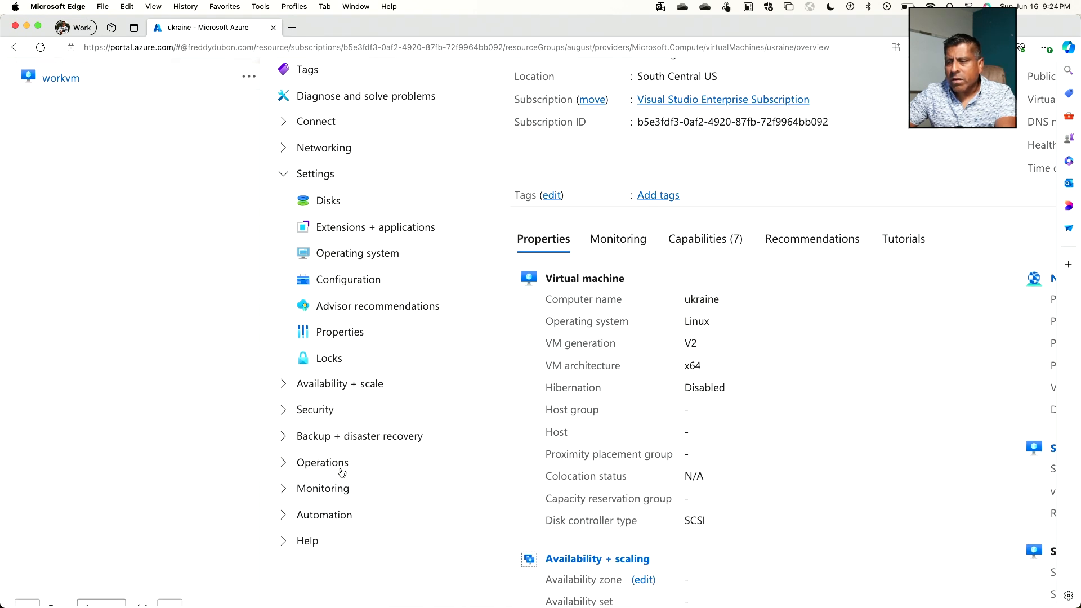
pyautogui.click(307, 187)
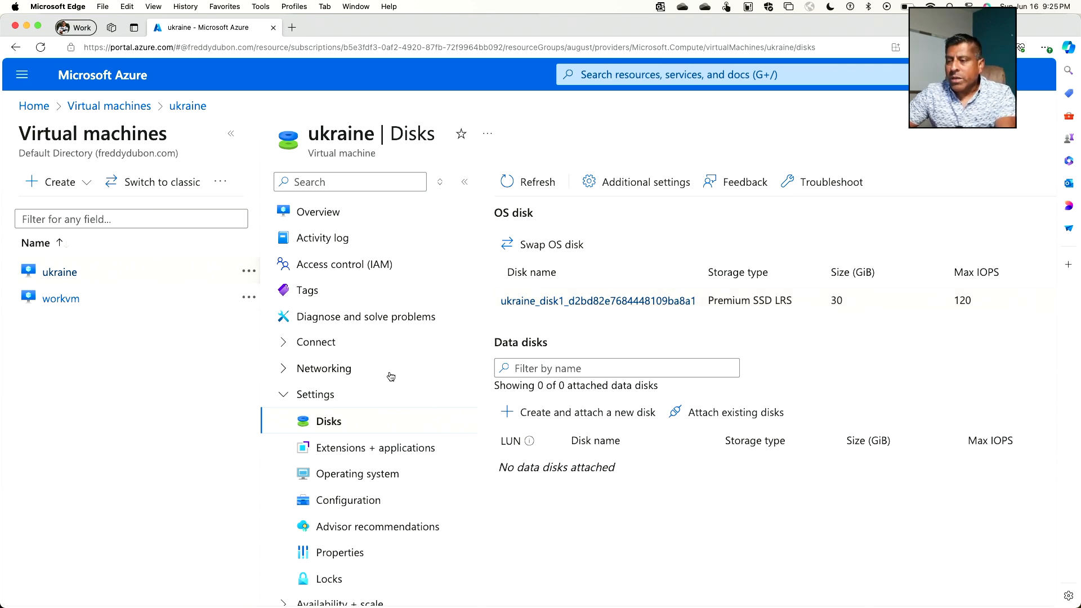
# Step: Open the Metrics page in the ukraine virtual machine's monitoring section
pyautogui.click(290, 395)
pyautogui.scroll(-2, 305, 380)
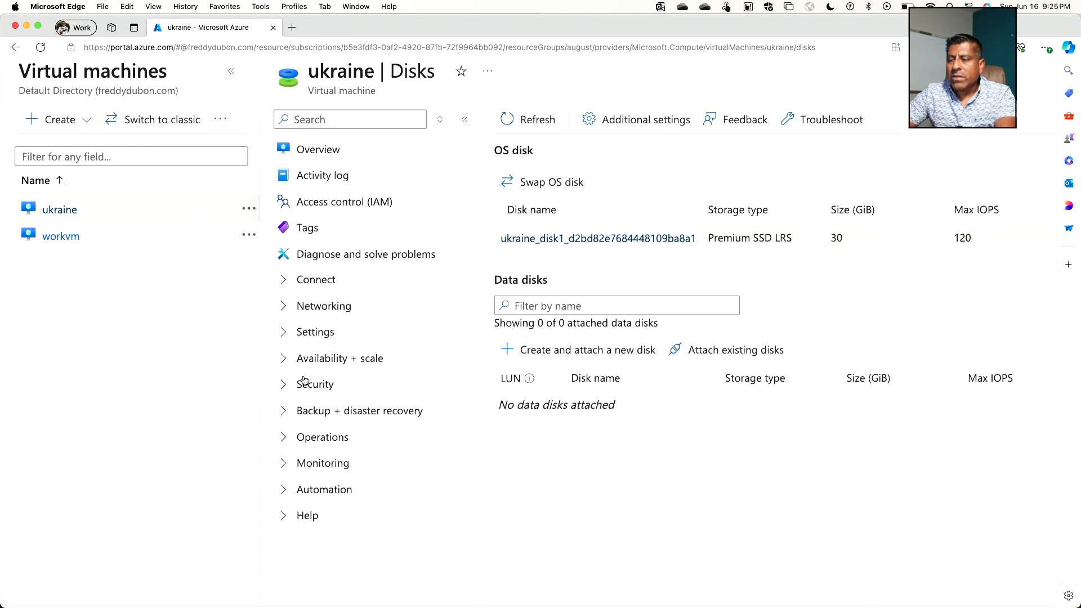
pyautogui.click(288, 465)
pyautogui.scroll(-6, 298, 376)
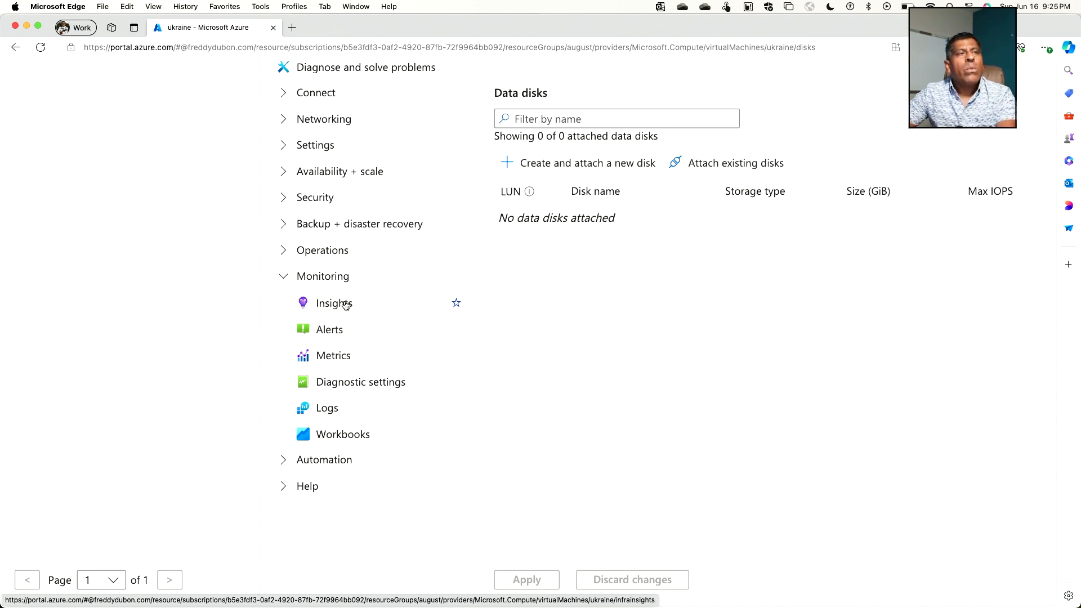
pyautogui.click(343, 360)
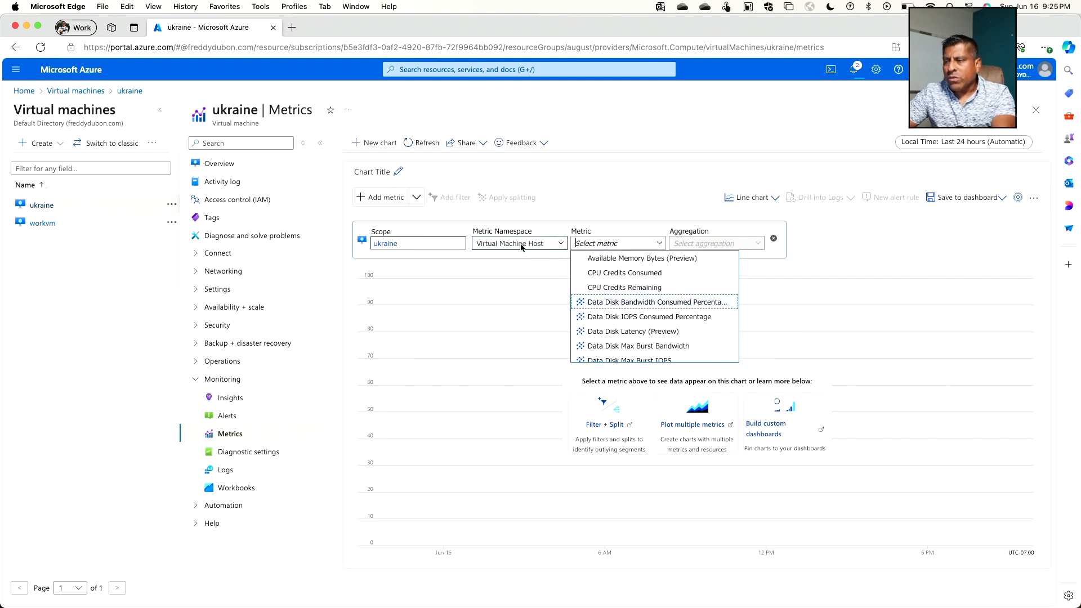
# Step: Chart the Percentage CPU metric for the ukraine virtual machine host with Max aggregation
pyautogui.scroll(-8, 618, 276)
pyautogui.scroll(-10, 618, 277)
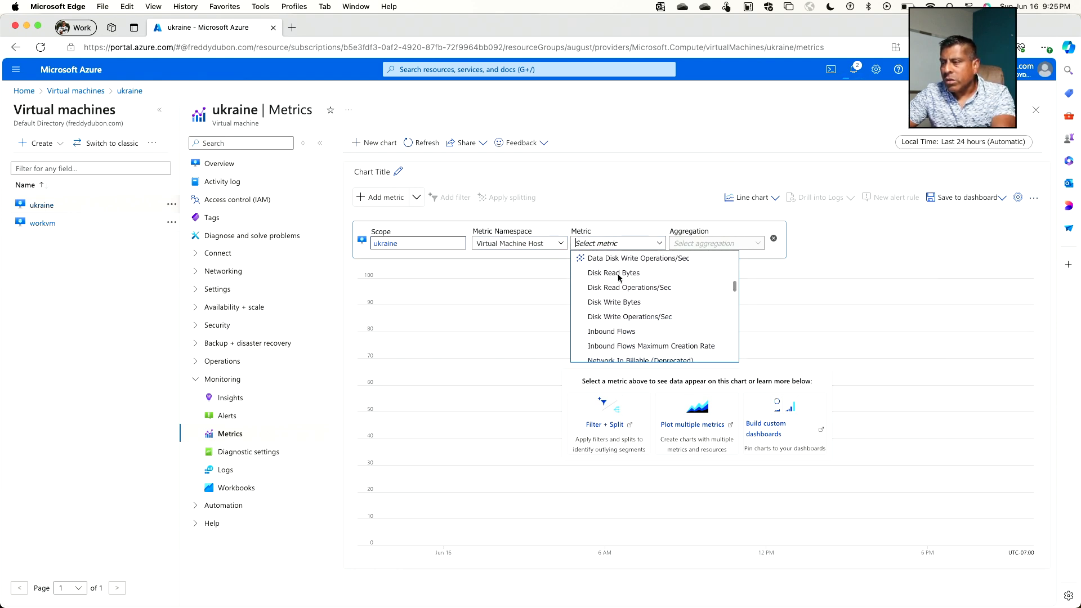
pyautogui.scroll(-3, 618, 277)
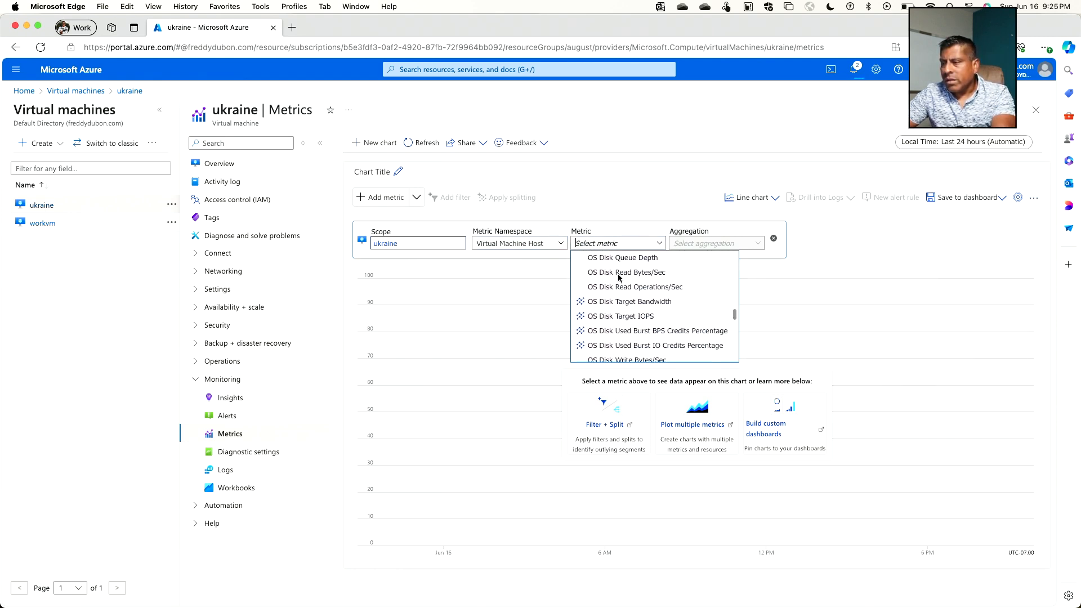
pyautogui.click(614, 242)
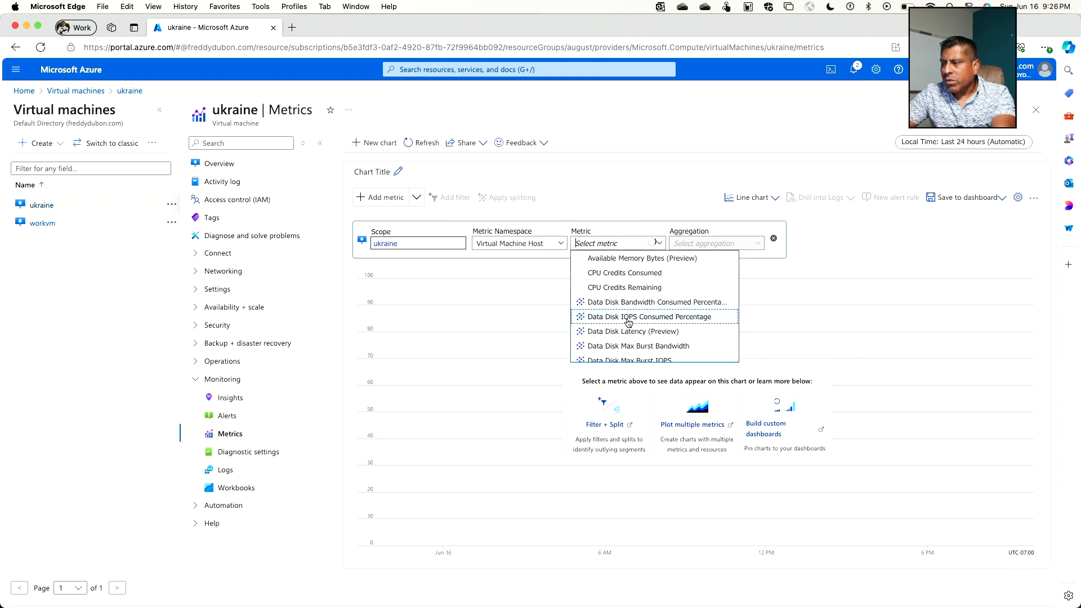
pyautogui.scroll(-3, 633, 292)
pyautogui.scroll(-8, 635, 292)
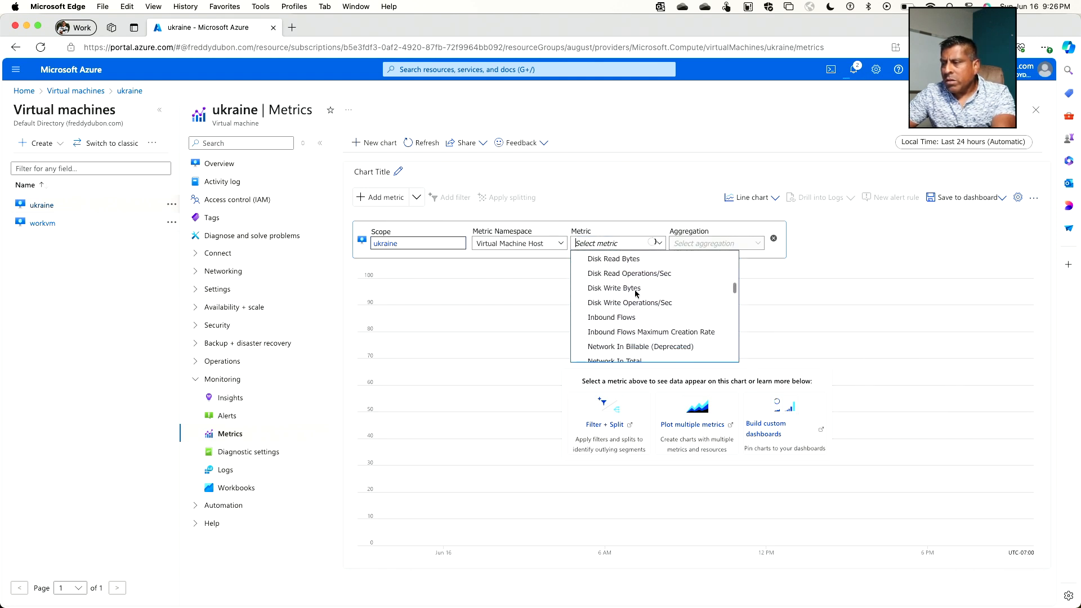
pyautogui.scroll(-5, 634, 290)
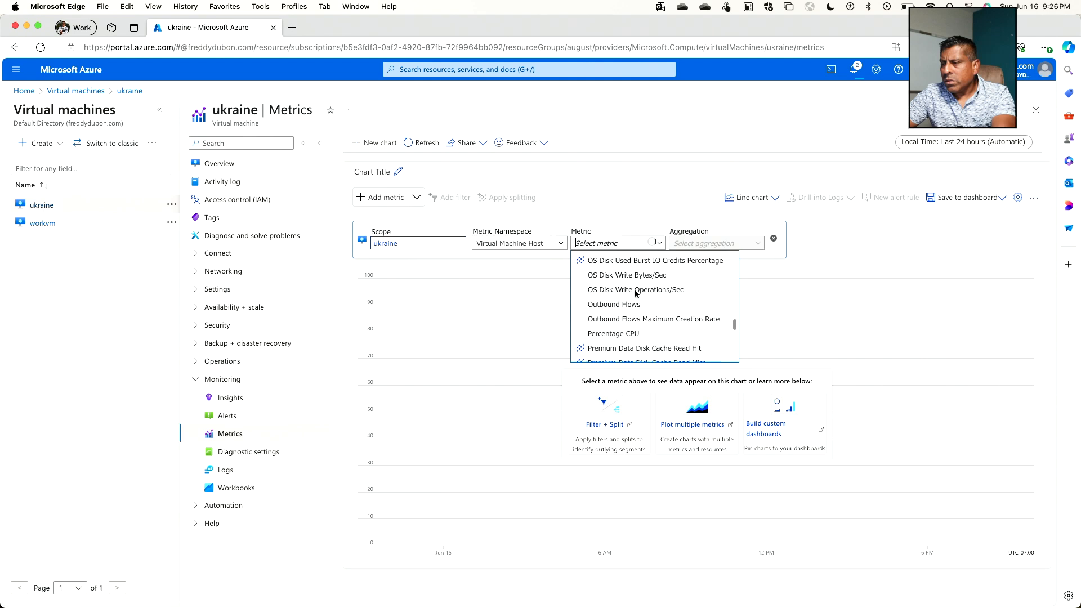
pyautogui.click(624, 280)
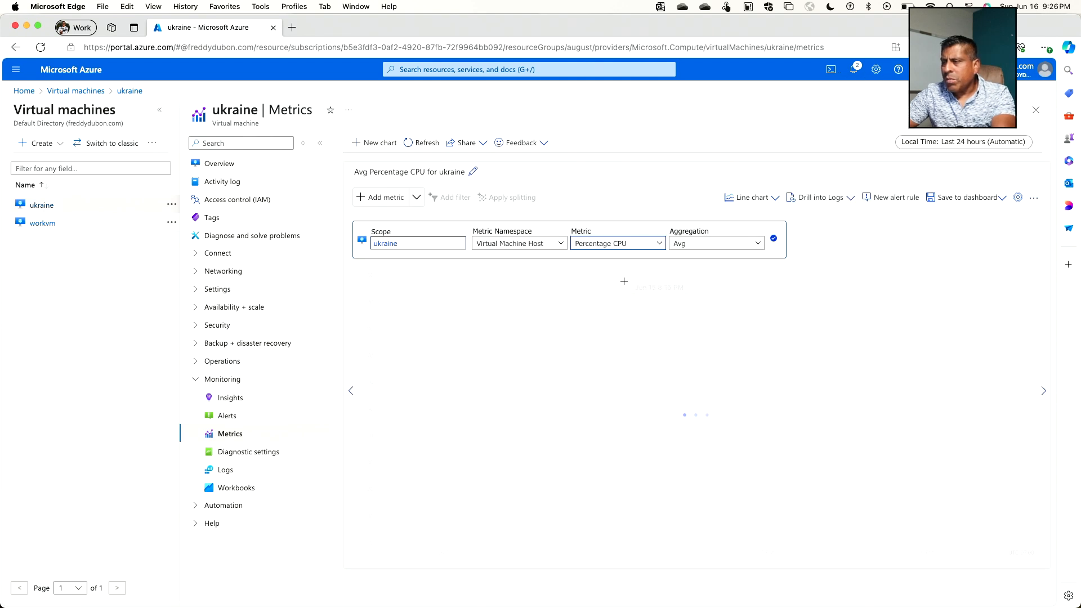
pyautogui.click(695, 248)
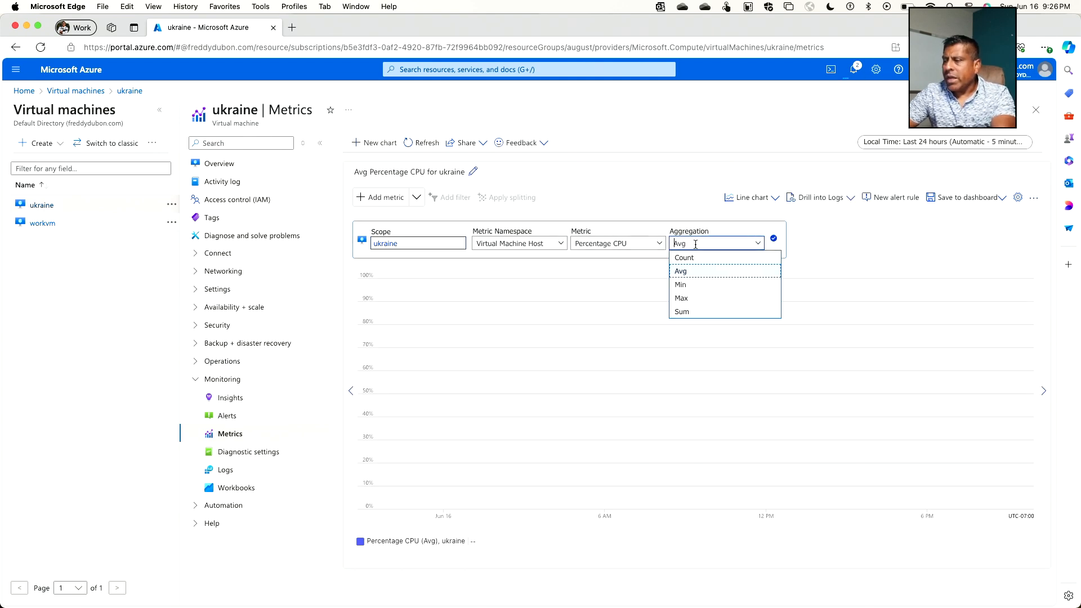
pyautogui.click(697, 299)
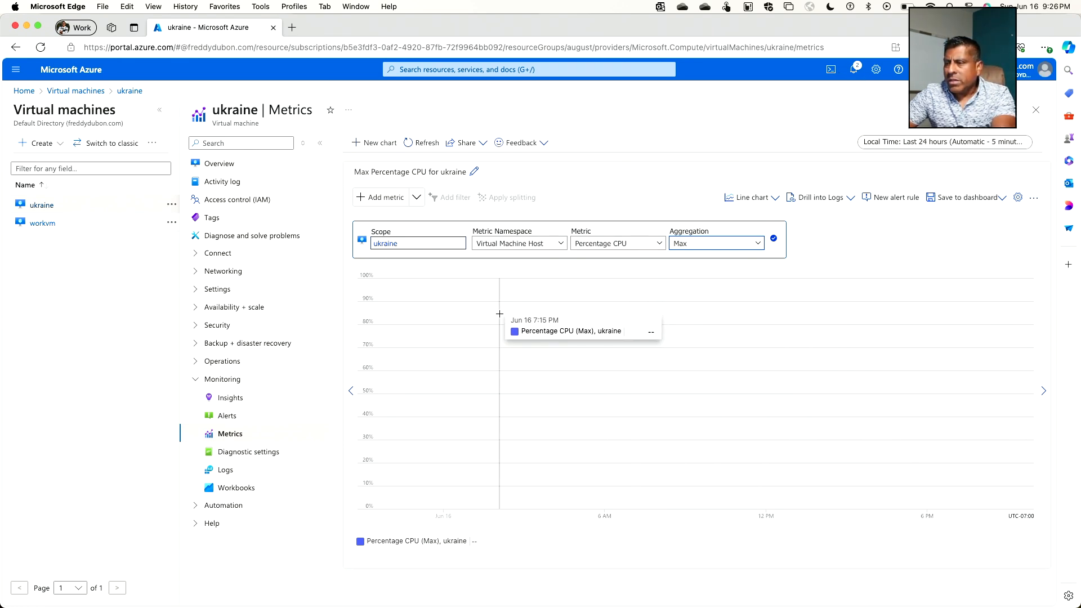
# Step: Open the virtual machine's Diagnostic settings and review the requirements and storage account option for guest-level monitoring
pyautogui.click(256, 456)
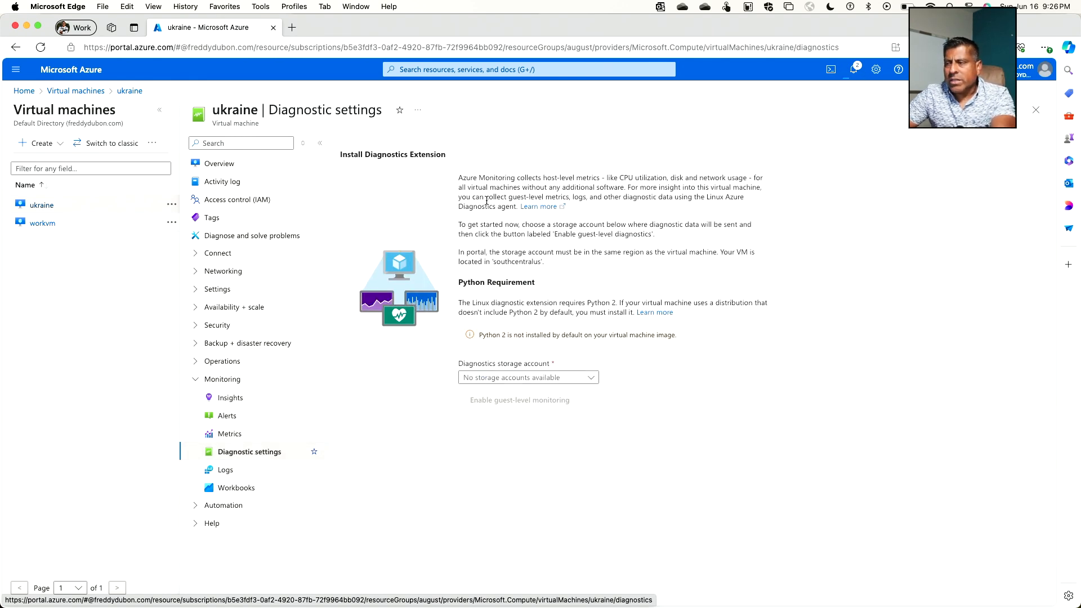
pyautogui.scroll(5, 537, 179)
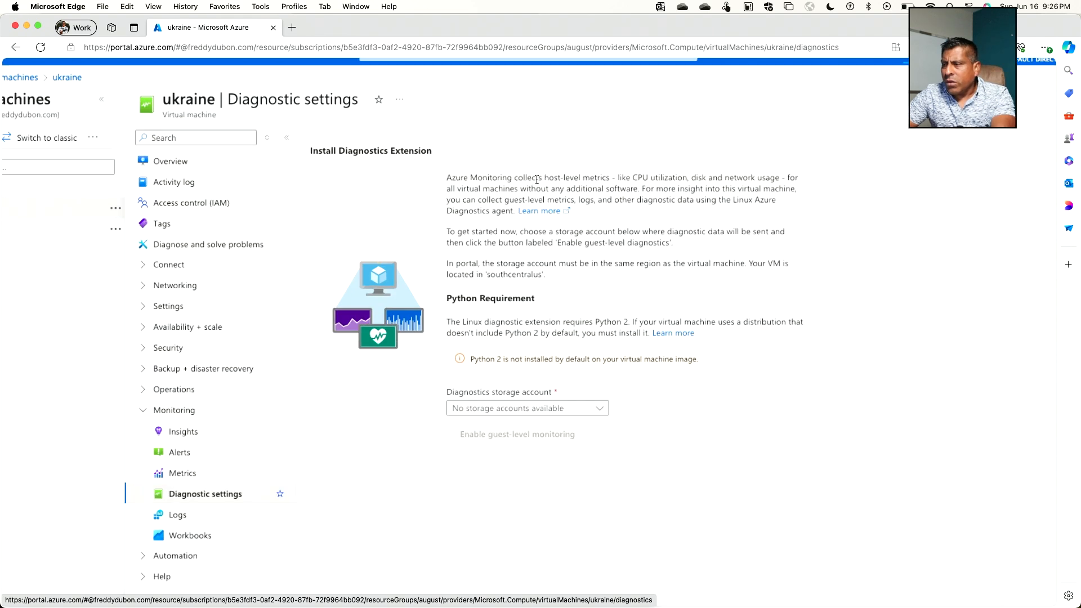
pyautogui.hscroll(3, 493, 185)
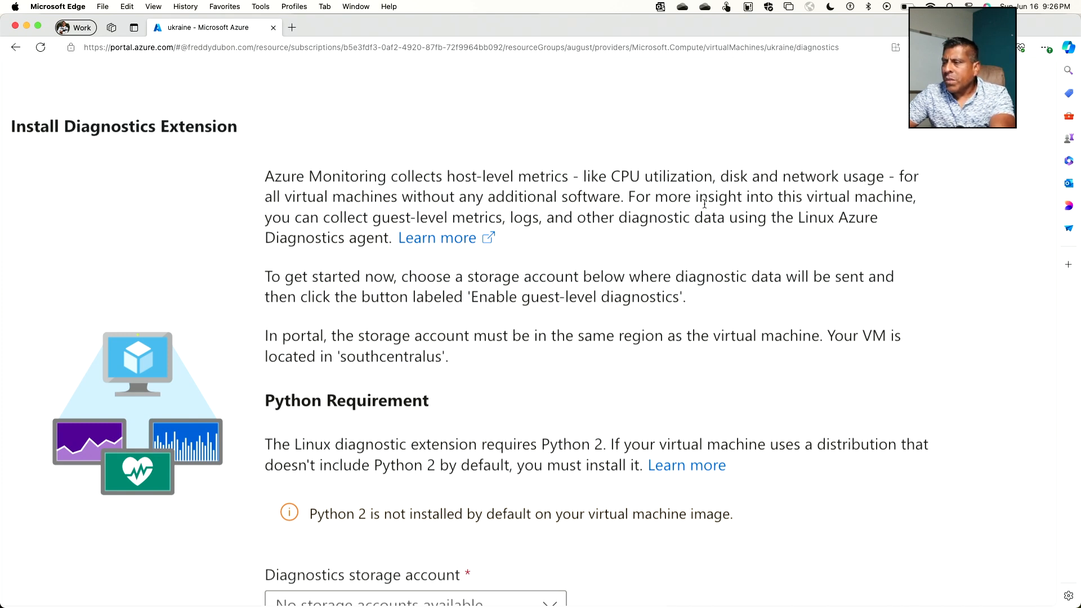
pyautogui.scroll(-3, 704, 204)
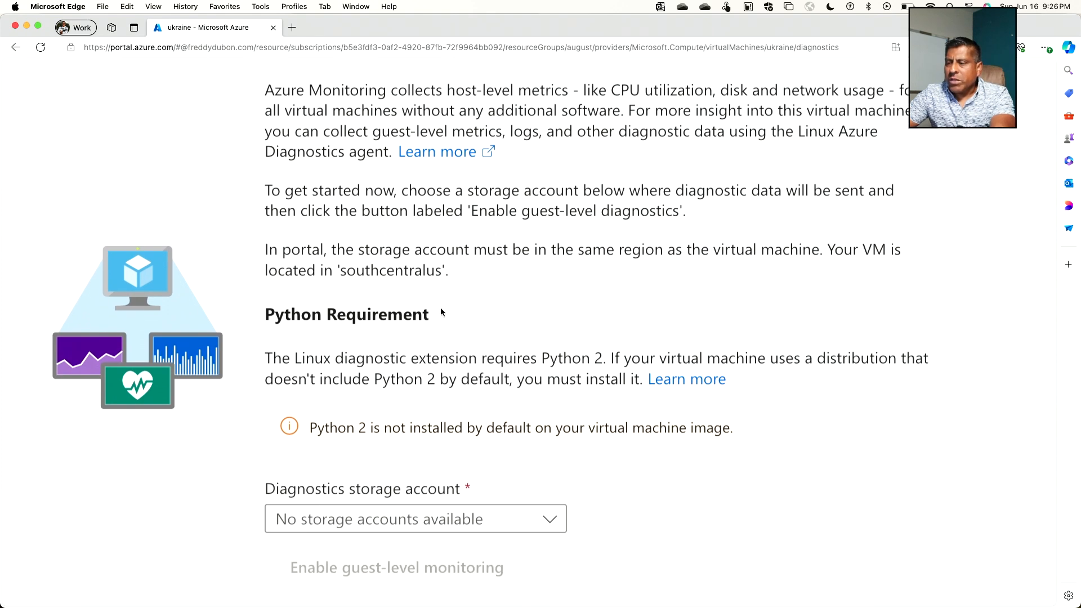
pyautogui.scroll(-4, 451, 235)
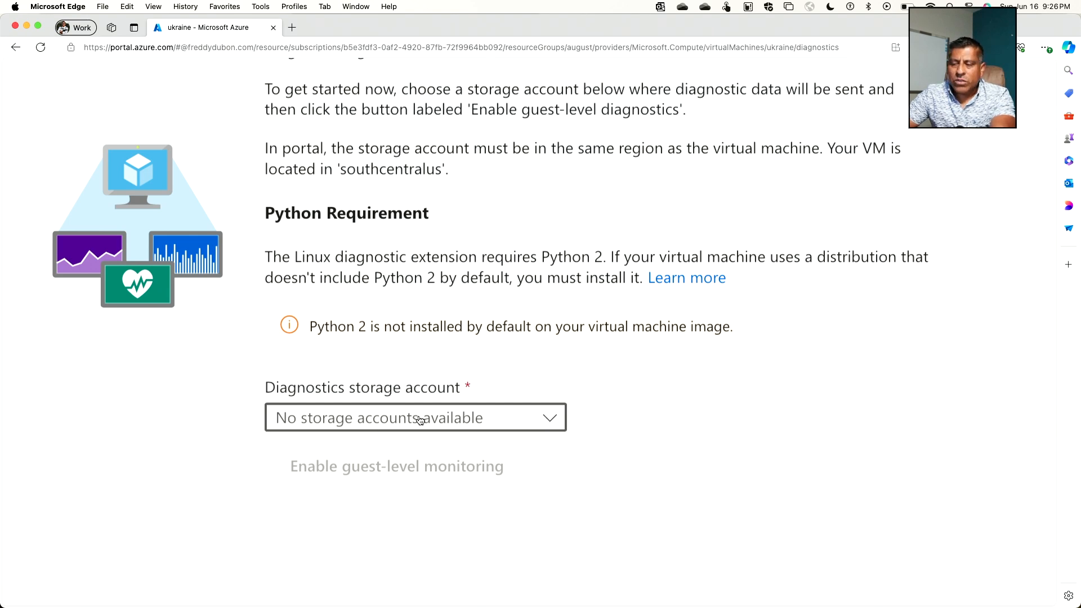
pyautogui.scroll(-5, 420, 420)
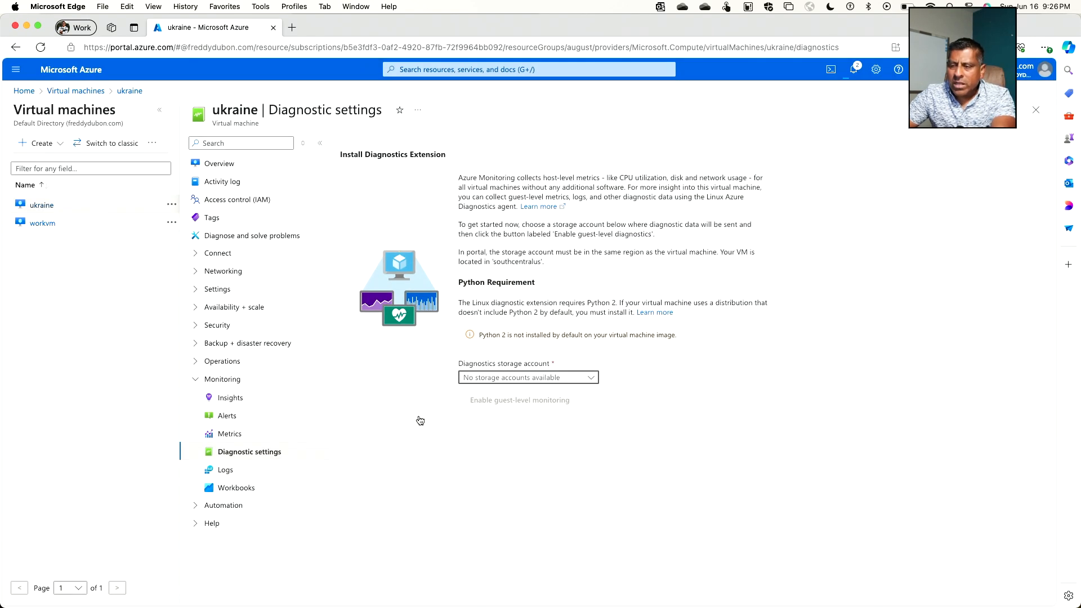
# Step: Start enabling monitoring from the virtual machine's Logs page and open the form for a new data collection rule
pyautogui.click(243, 474)
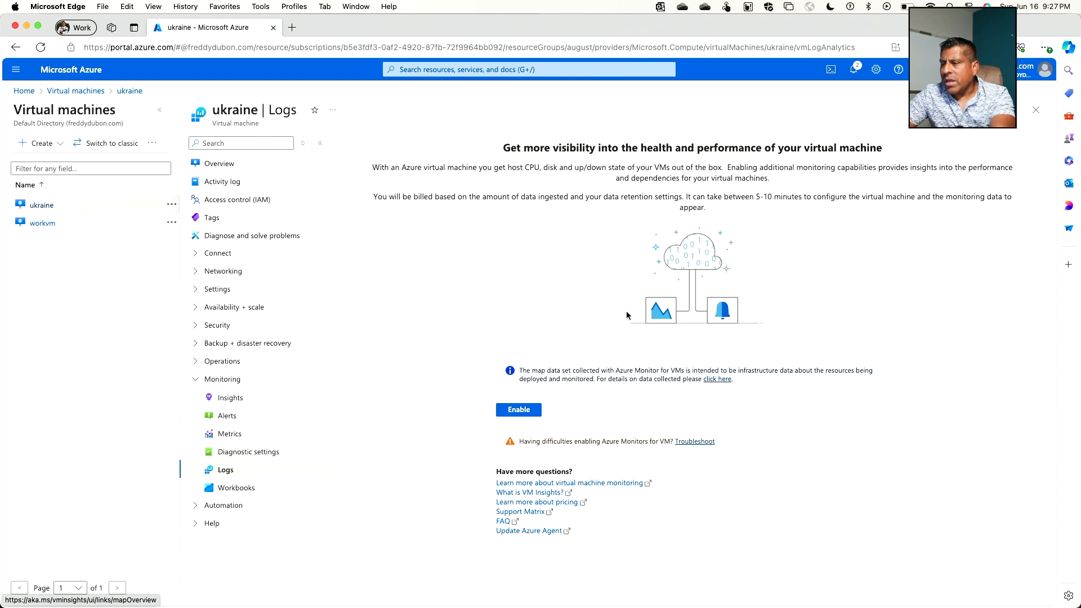
pyautogui.click(519, 410)
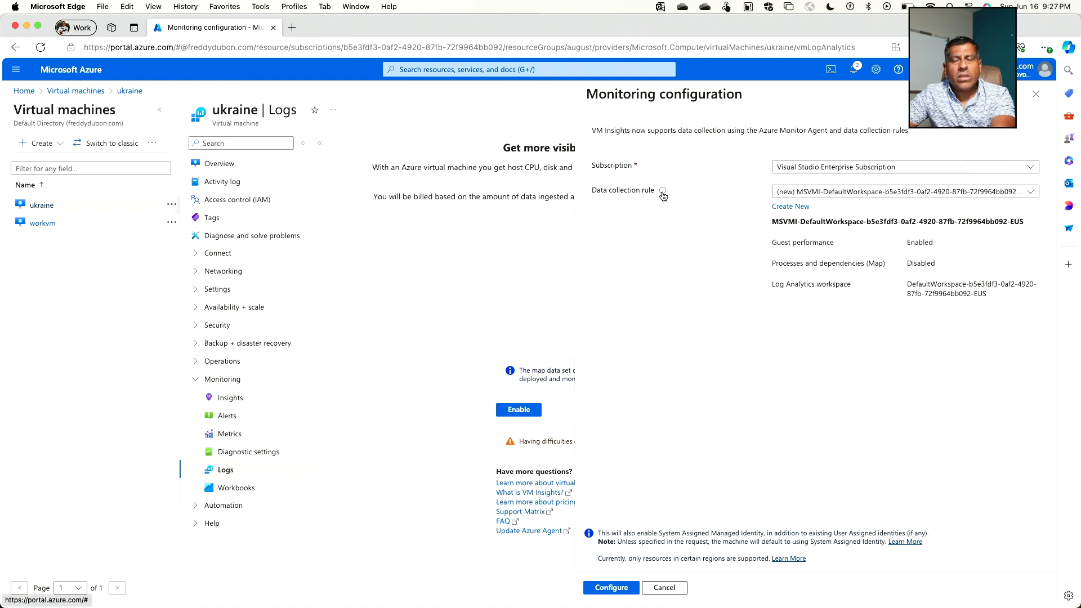
pyautogui.click(798, 211)
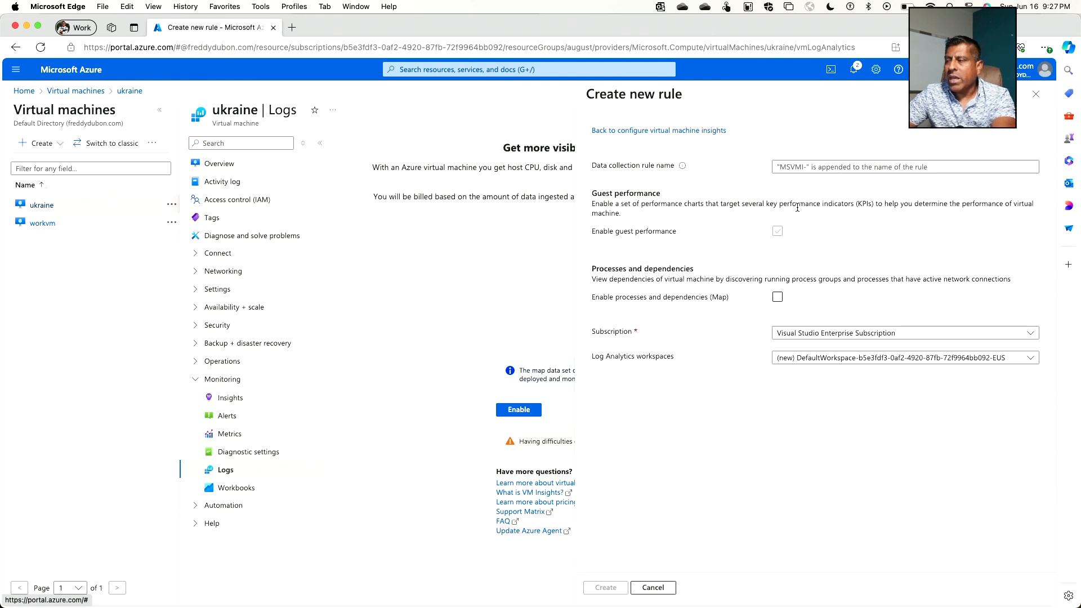
# Step: Name the new data collection rule fmdcollectionrule
pyautogui.click(818, 167)
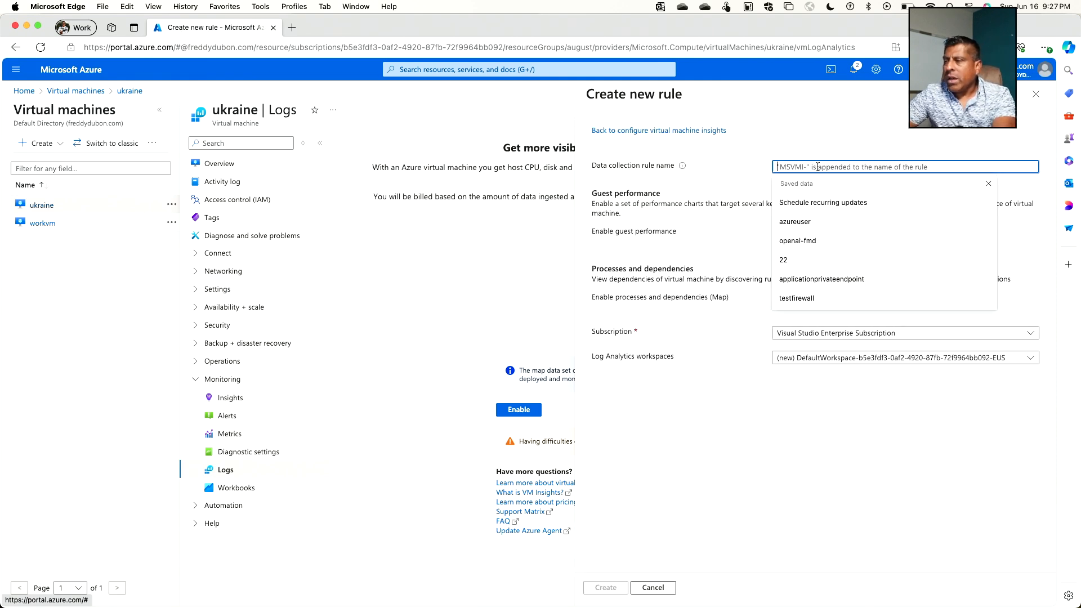
pyautogui.write('fmd colletion')
pyautogui.press('BackSpace')
pyautogui.press('BackSpace')
pyautogui.press('BackSpace')
pyautogui.press('BackSpace')
pyautogui.press('BackSpace')
pyautogui.press('BackSpace')
pyautogui.press('BackSpace')
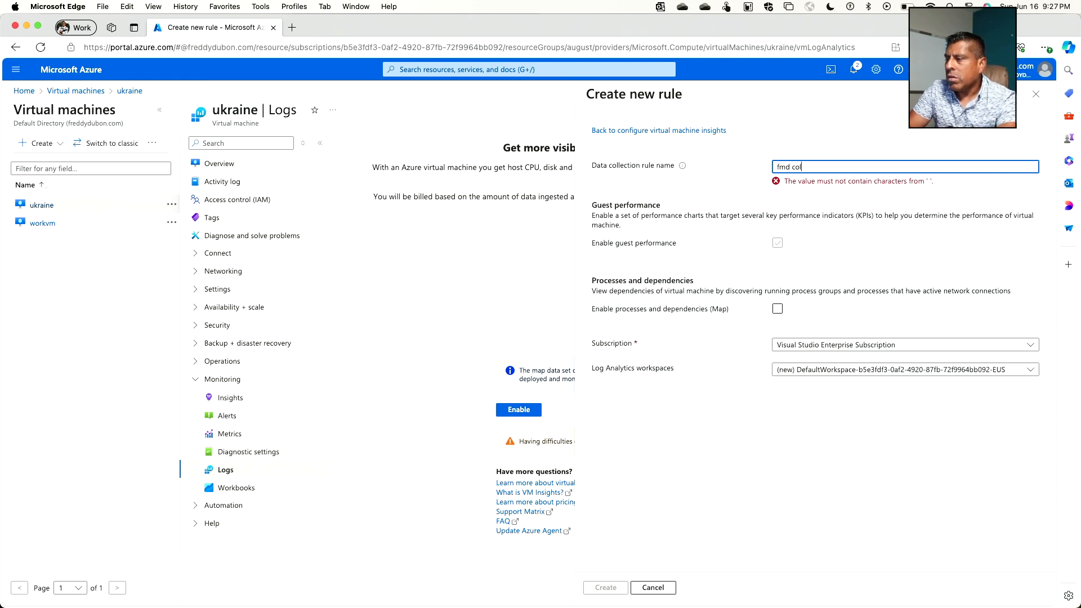
pyautogui.write('collec')
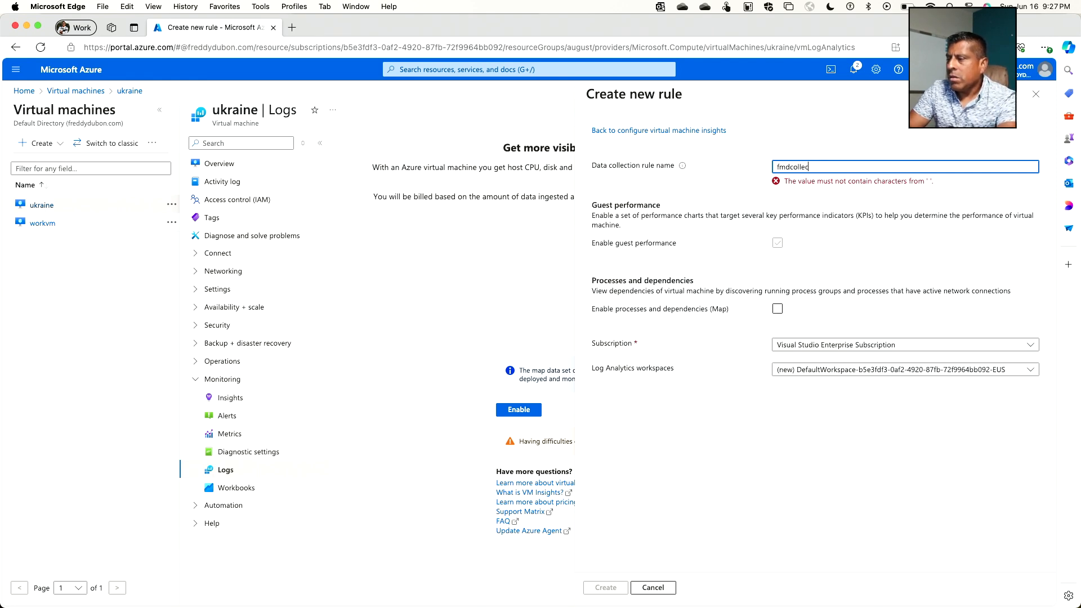
pyautogui.write('tionrule')
pyautogui.press('Tab')
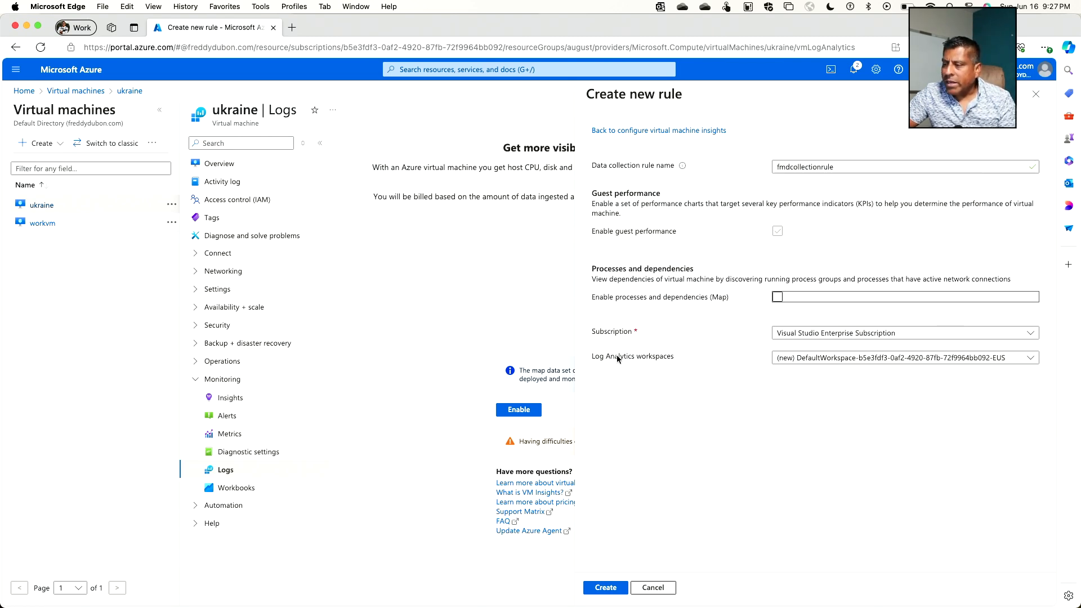
# Step: Check which Log Analytics workspaces the rule can use and cancel the rule creation
pyautogui.scroll(3, 616, 355)
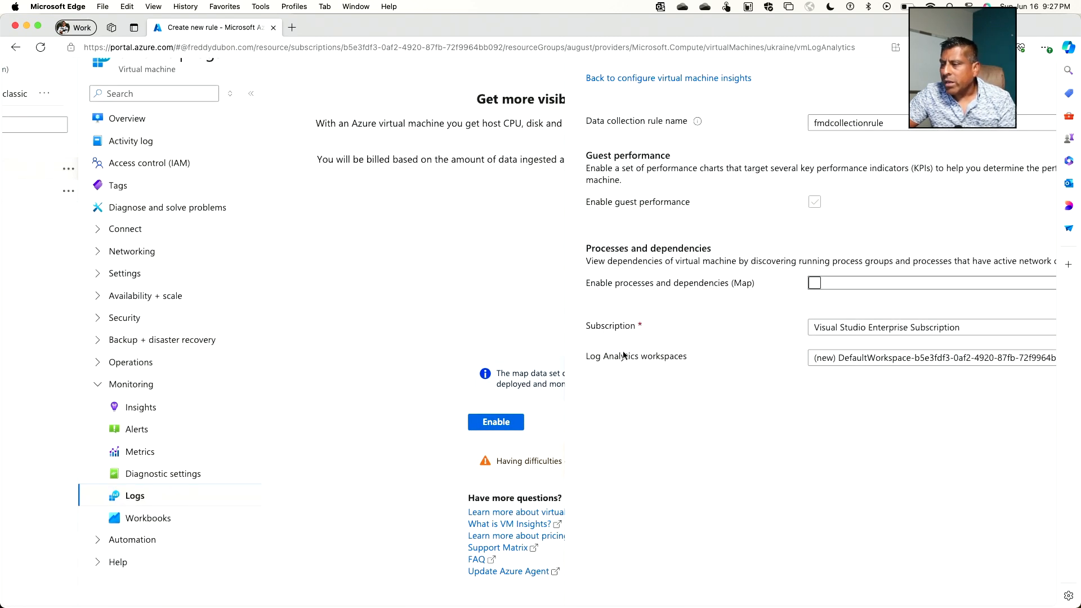
pyautogui.hscroll(4, 618, 350)
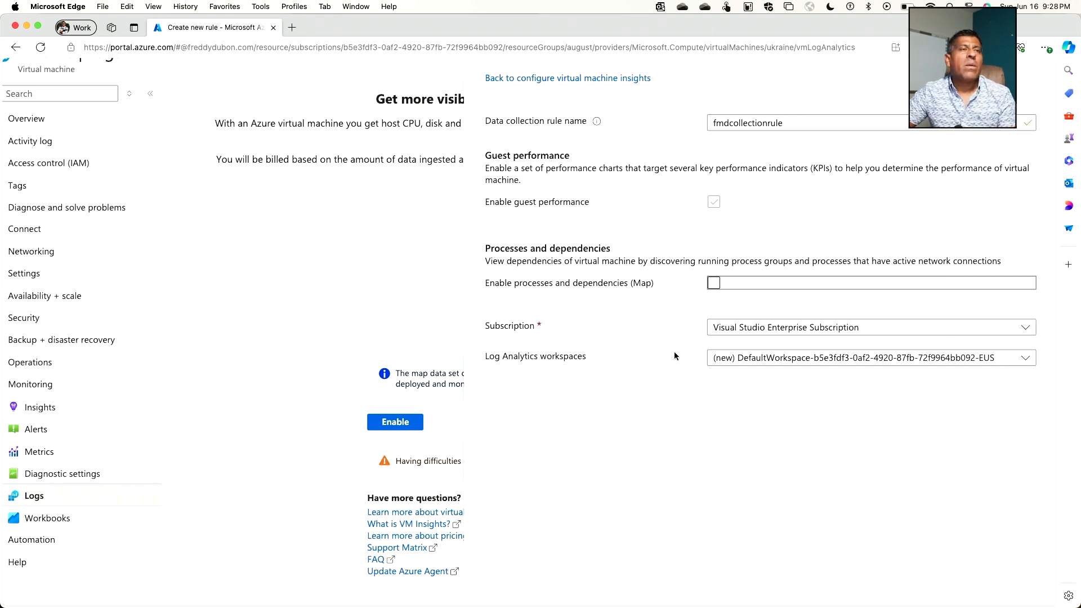
pyautogui.click(767, 360)
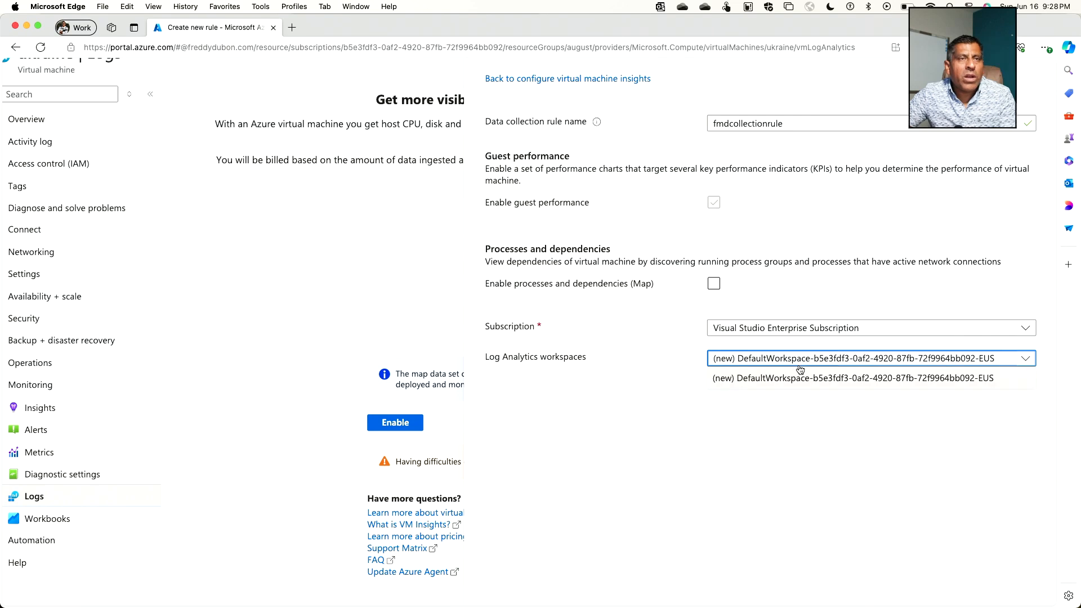
pyautogui.scroll(-3, 905, 338)
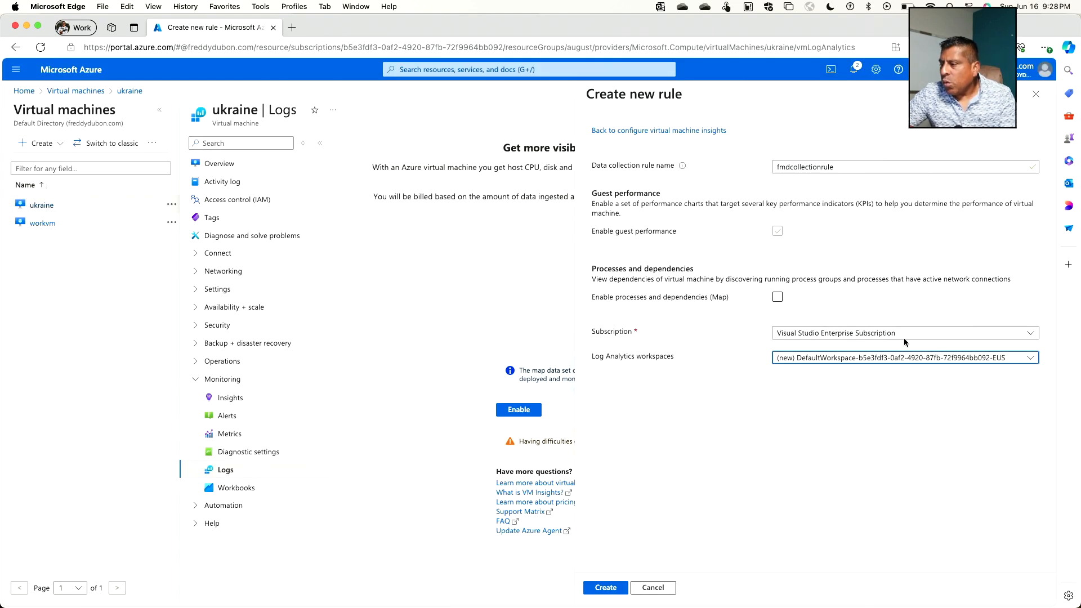
pyautogui.click(672, 587)
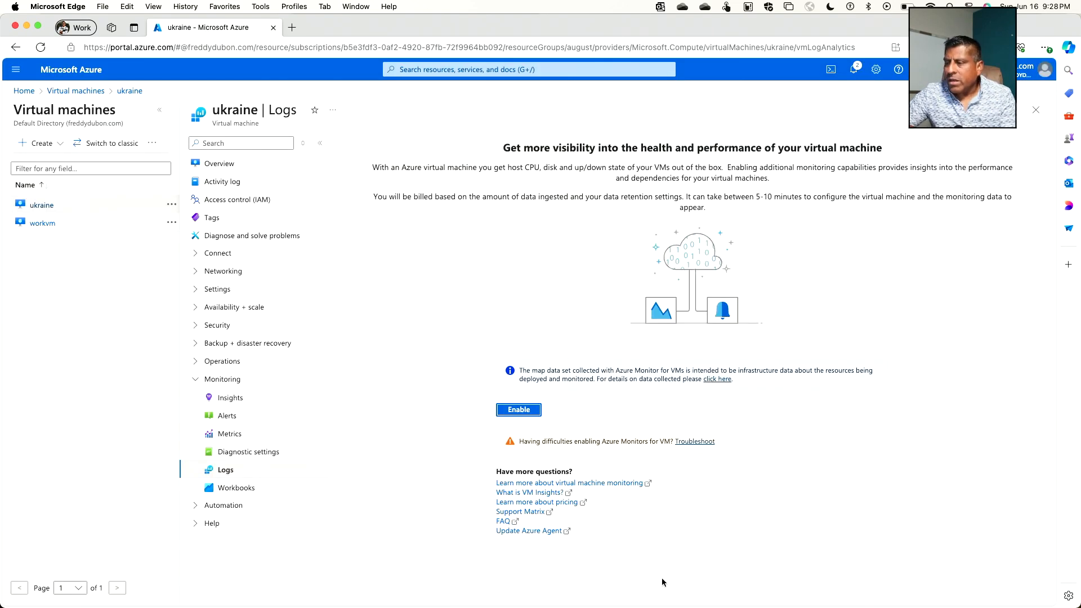
# Step: Find the Log Analytics workspaces service from the portal home and start creating a new workspace
pyautogui.click(25, 92)
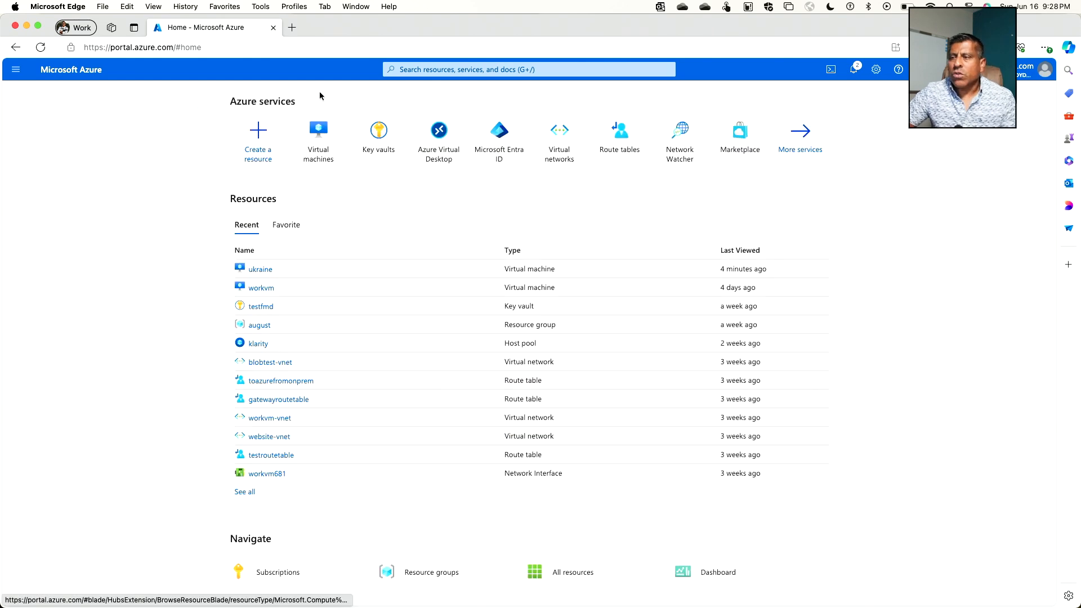
pyautogui.click(415, 69)
pyautogui.write('lo')
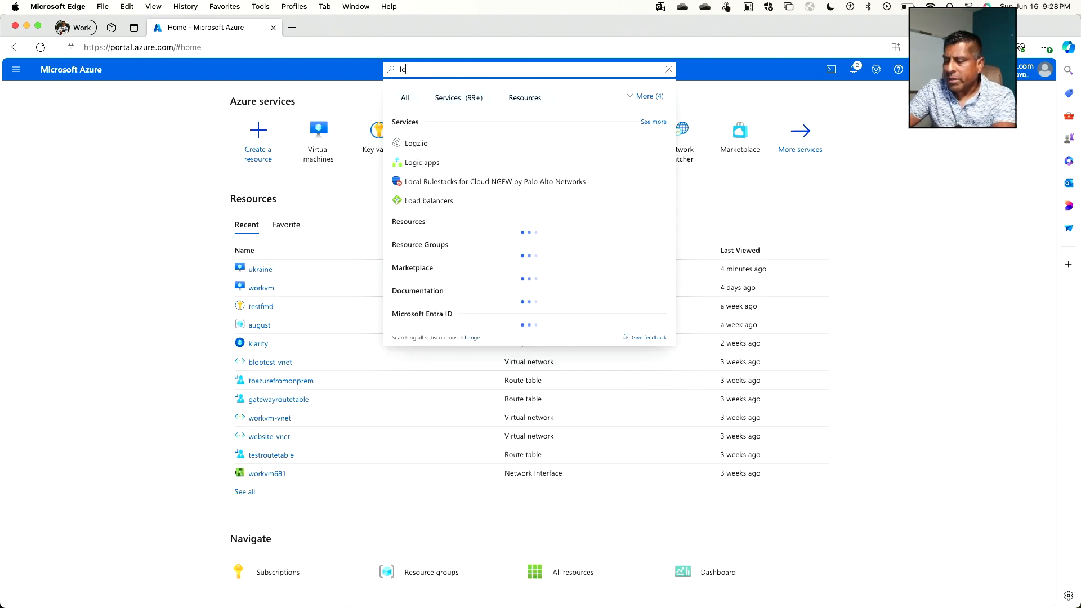
pyautogui.write('g an')
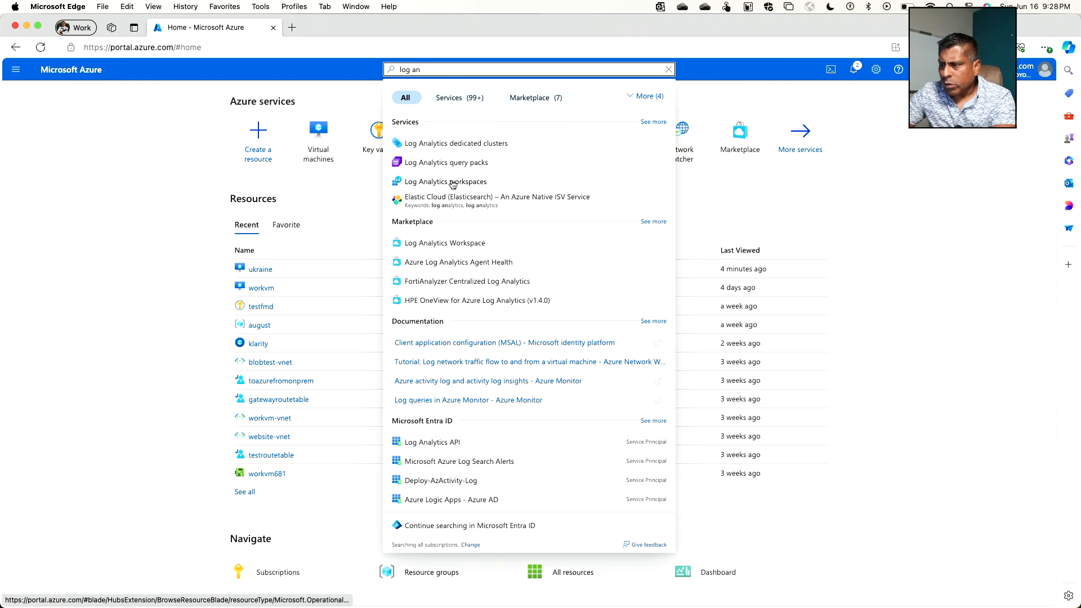
pyautogui.click(450, 181)
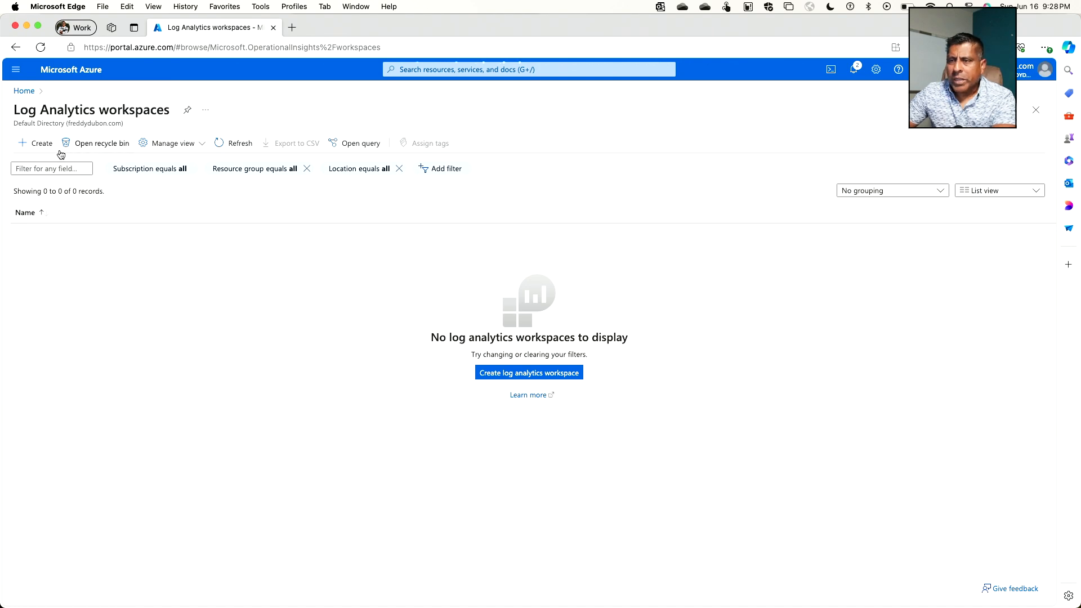
pyautogui.click(37, 143)
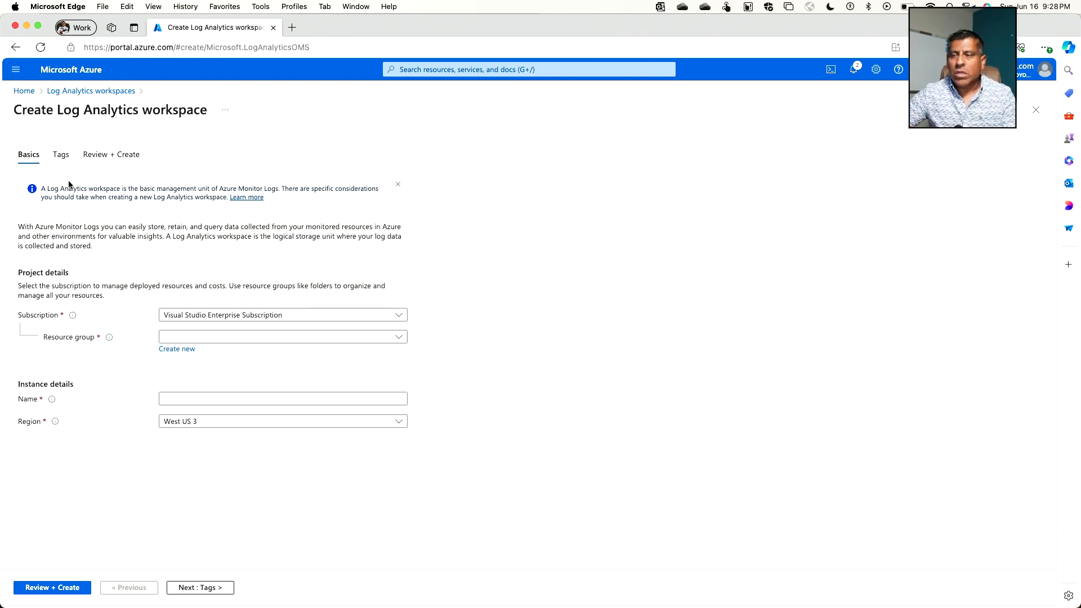
# Step: Create the Log Analytics workspace fmdtestworkspace in the august resource group, keeping the West US 3 region
pyautogui.click(279, 340)
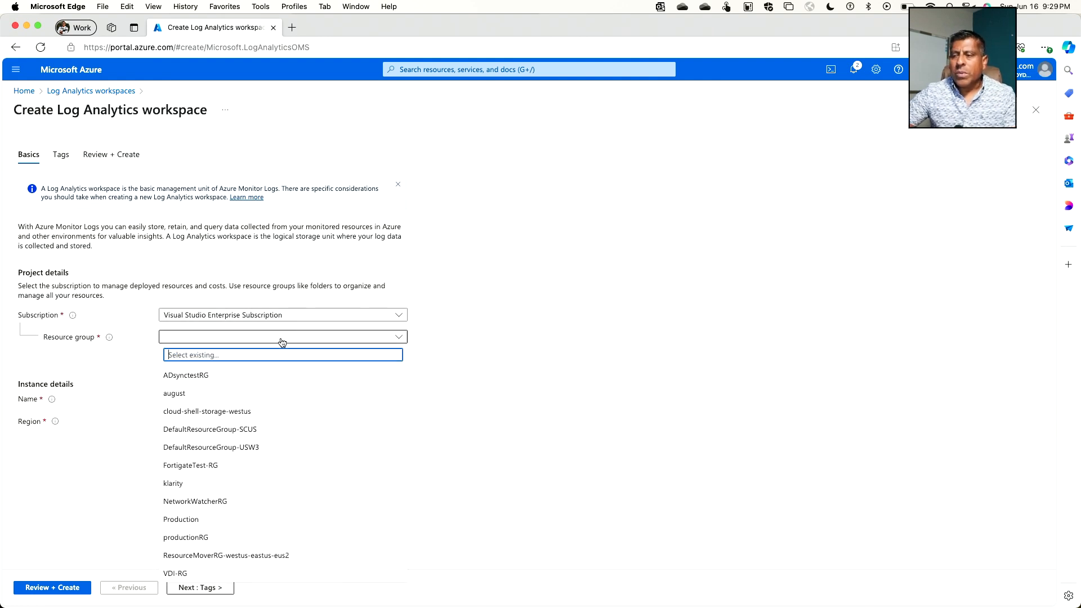
pyautogui.click(248, 392)
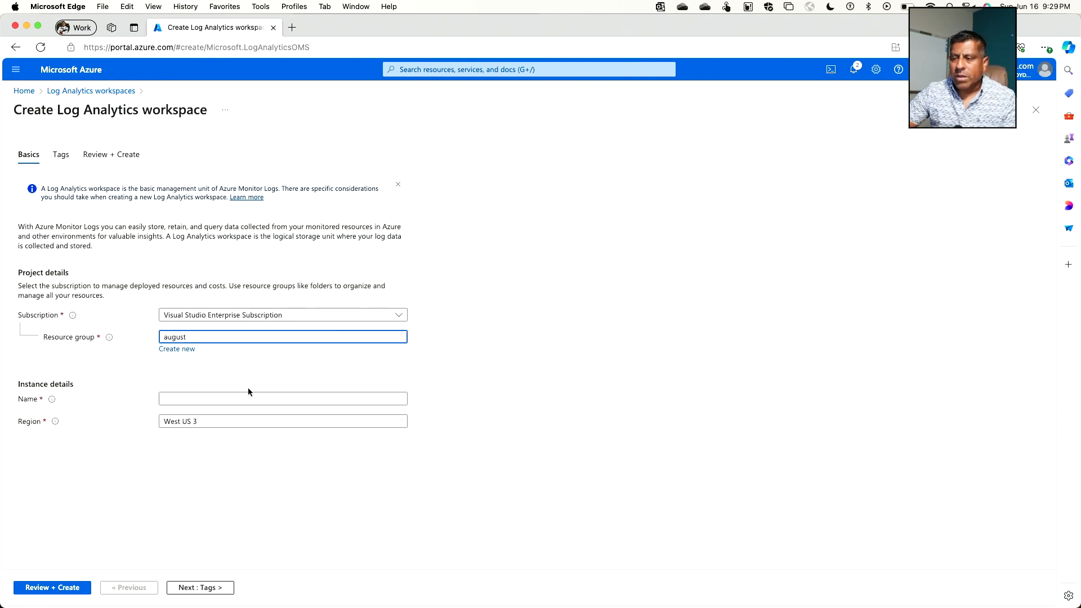
pyautogui.click(202, 401)
pyautogui.write('fmd')
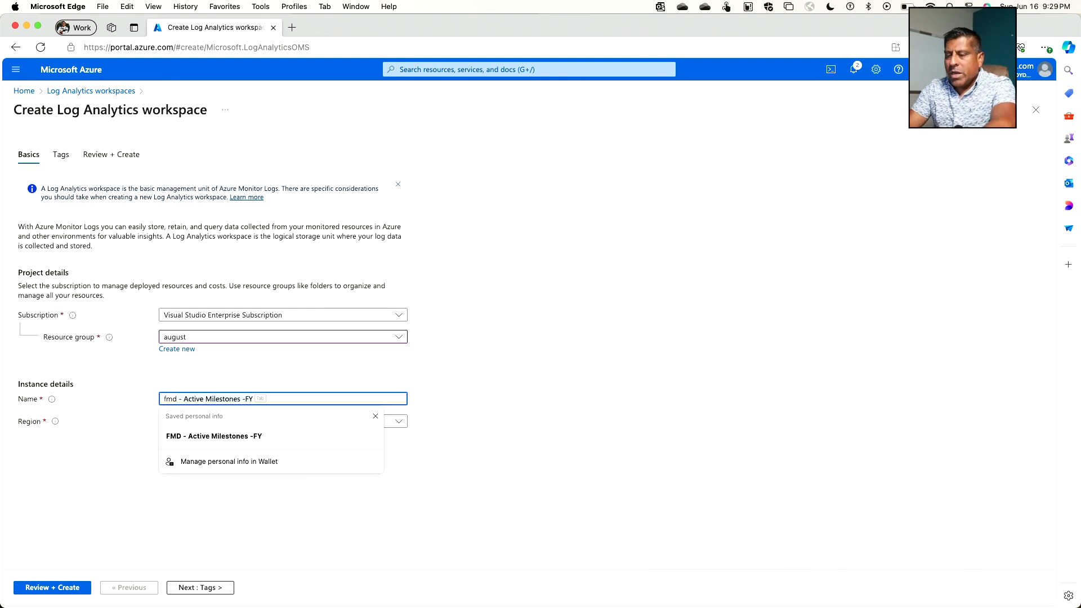
pyautogui.write('testwor')
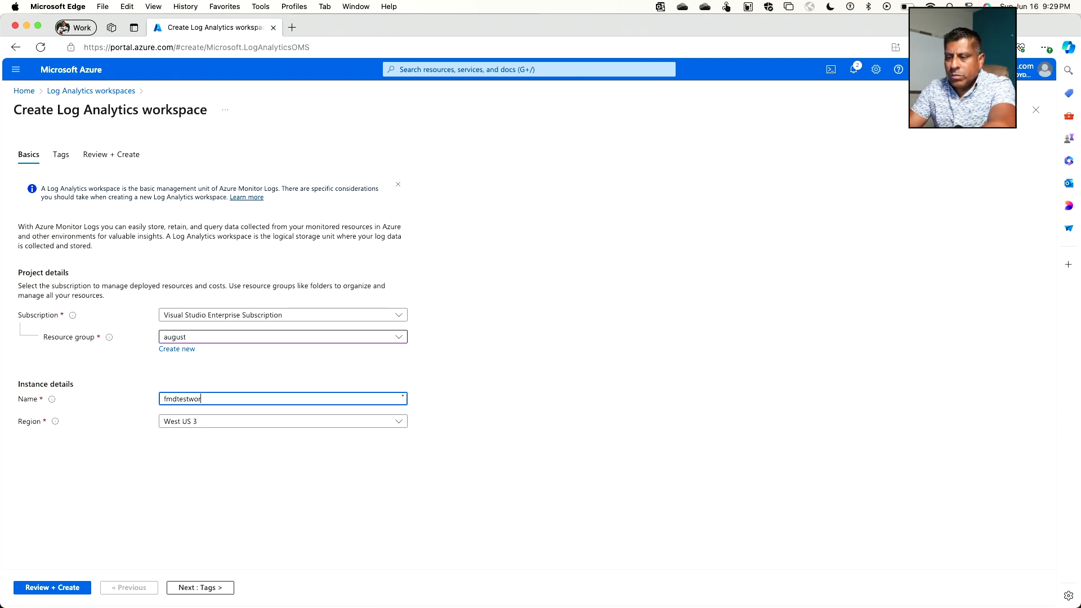
pyautogui.write('kspace')
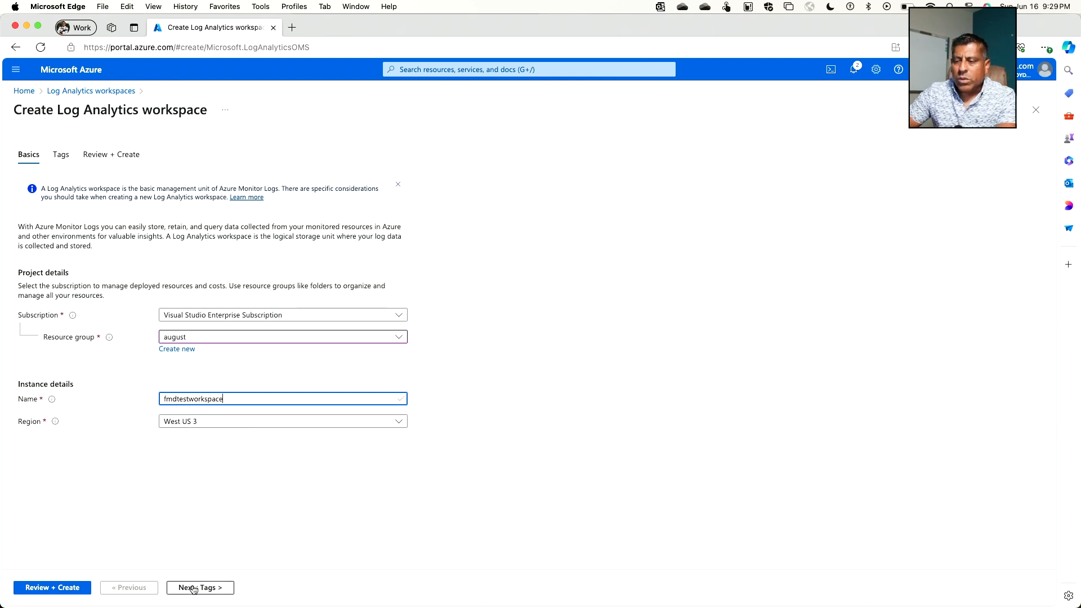
pyautogui.click(72, 587)
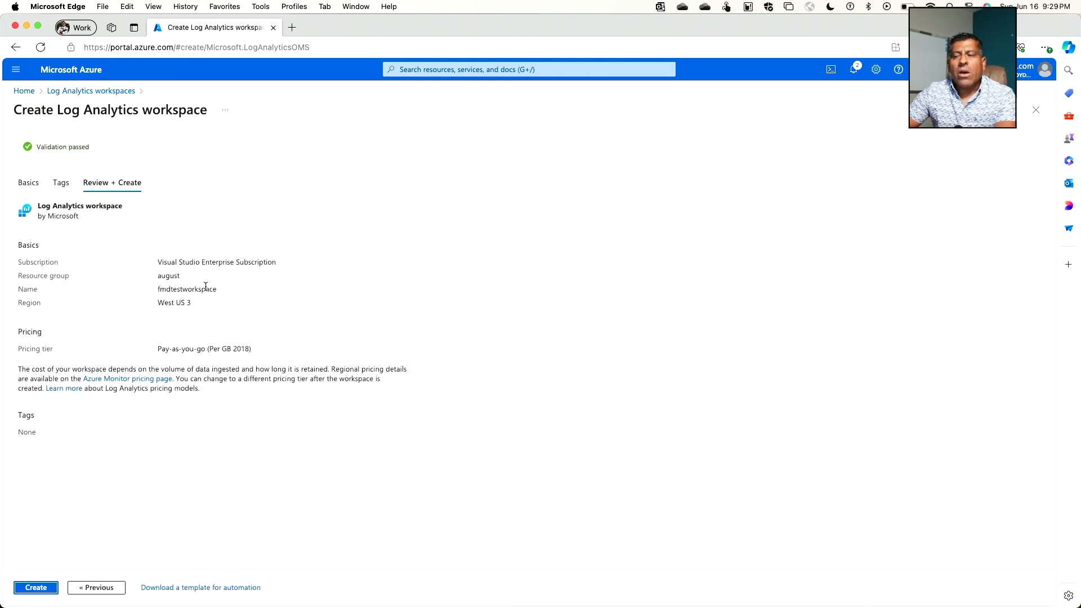
pyautogui.click(45, 587)
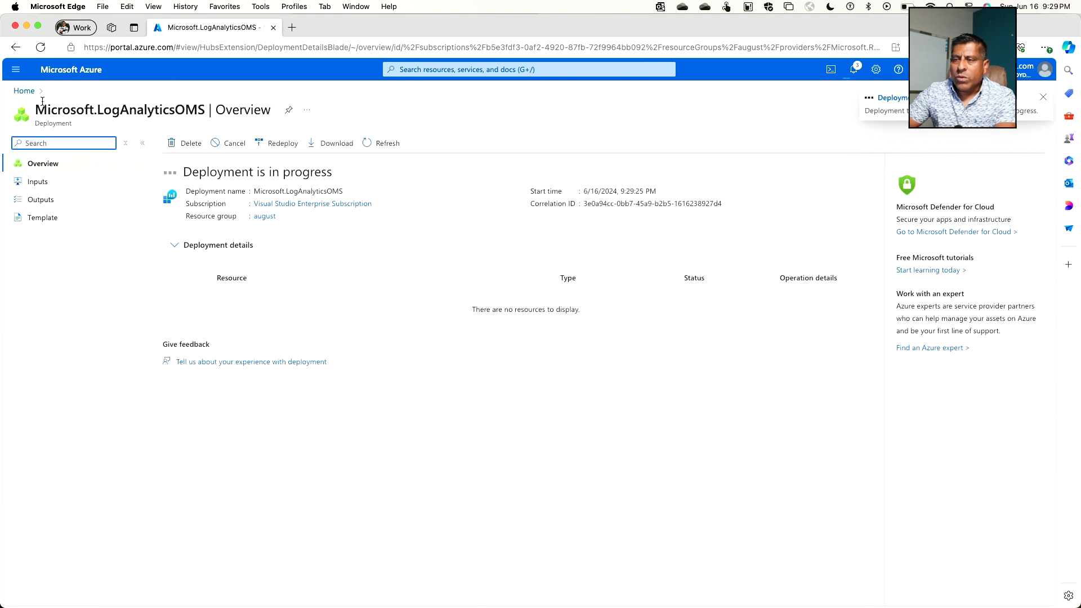
# Step: Start enabling monitoring from the workvm virtual machine's Logs page and open the form for a new data collection rule
pyautogui.click(20, 91)
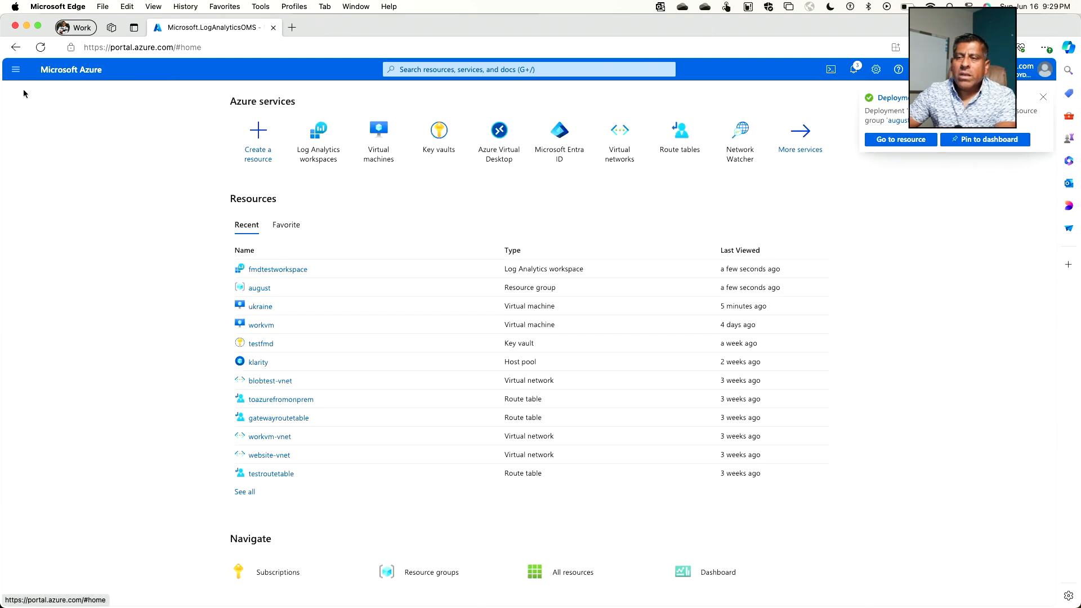
pyautogui.click(372, 137)
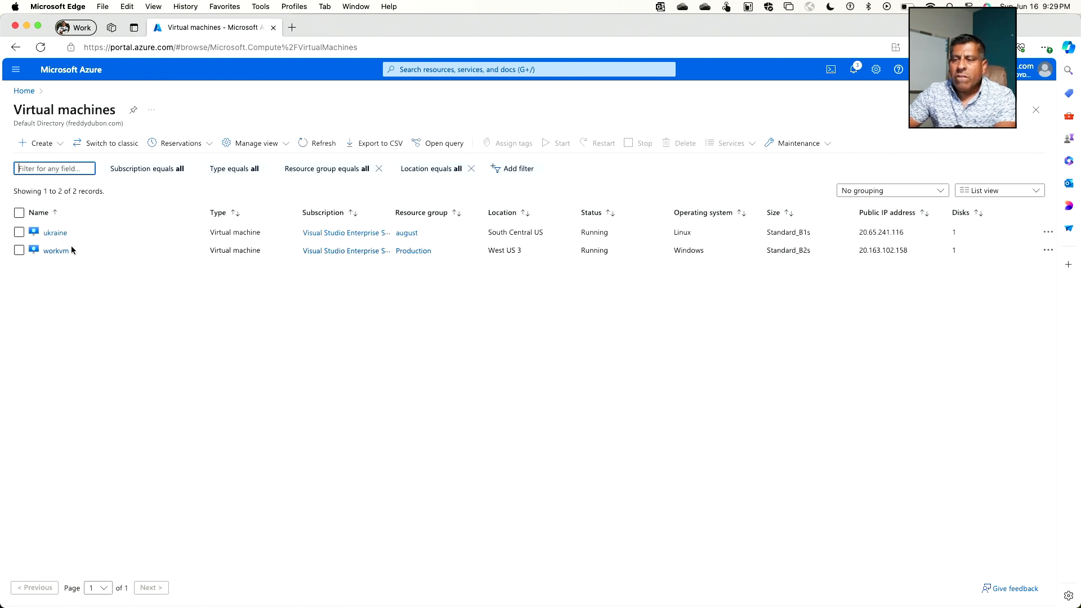
pyautogui.click(49, 251)
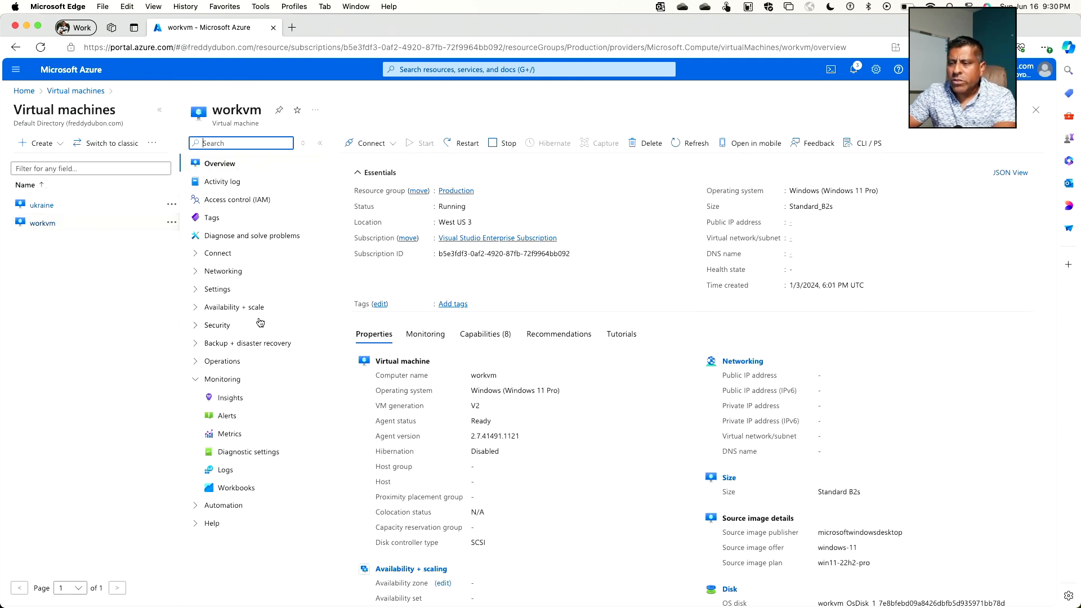
pyautogui.click(227, 473)
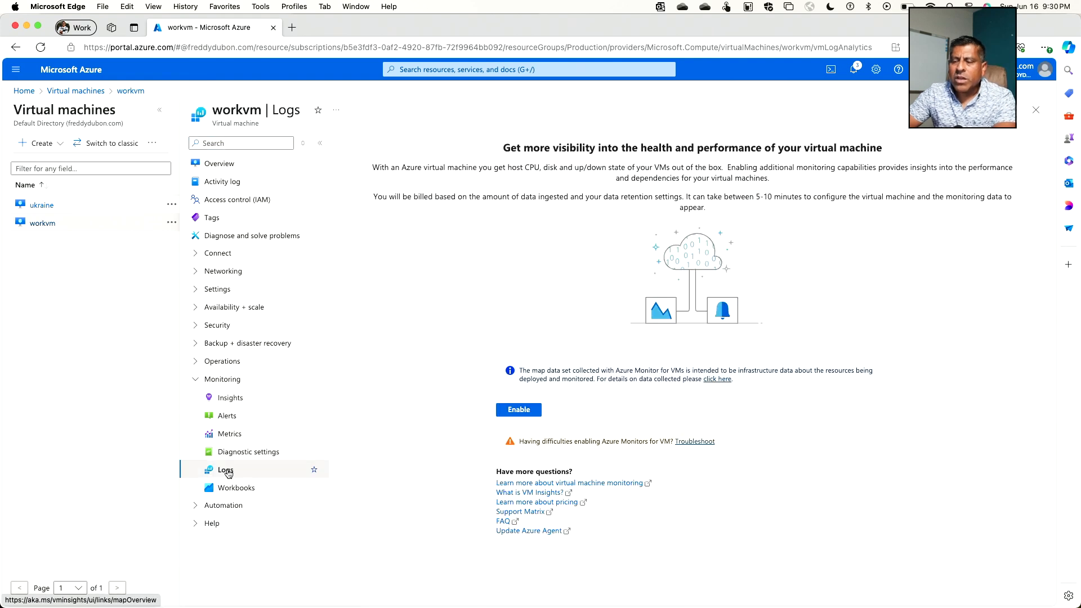
pyautogui.click(517, 414)
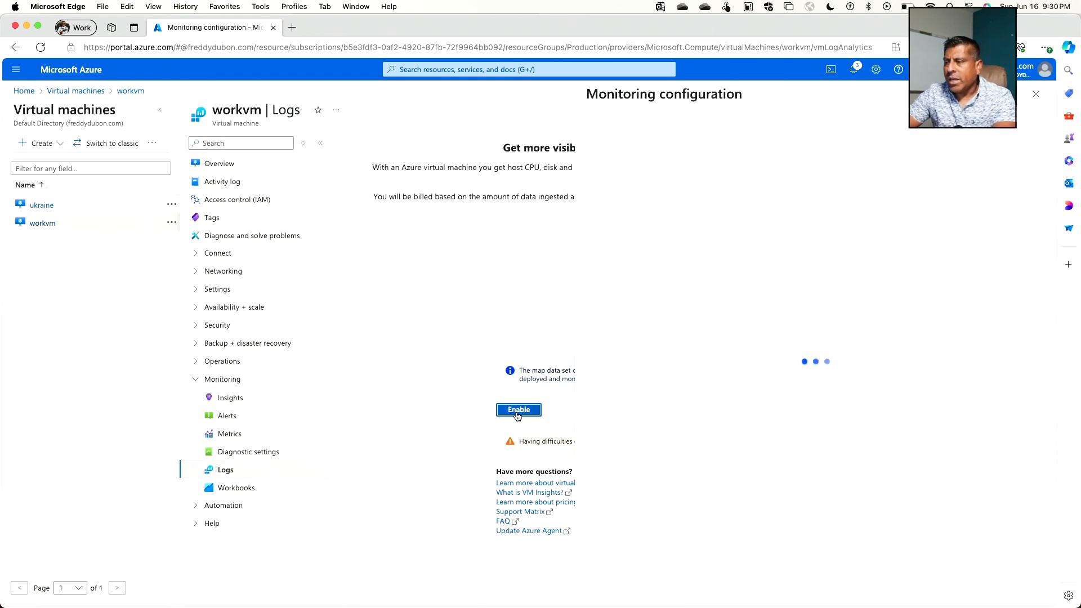
pyautogui.click(823, 194)
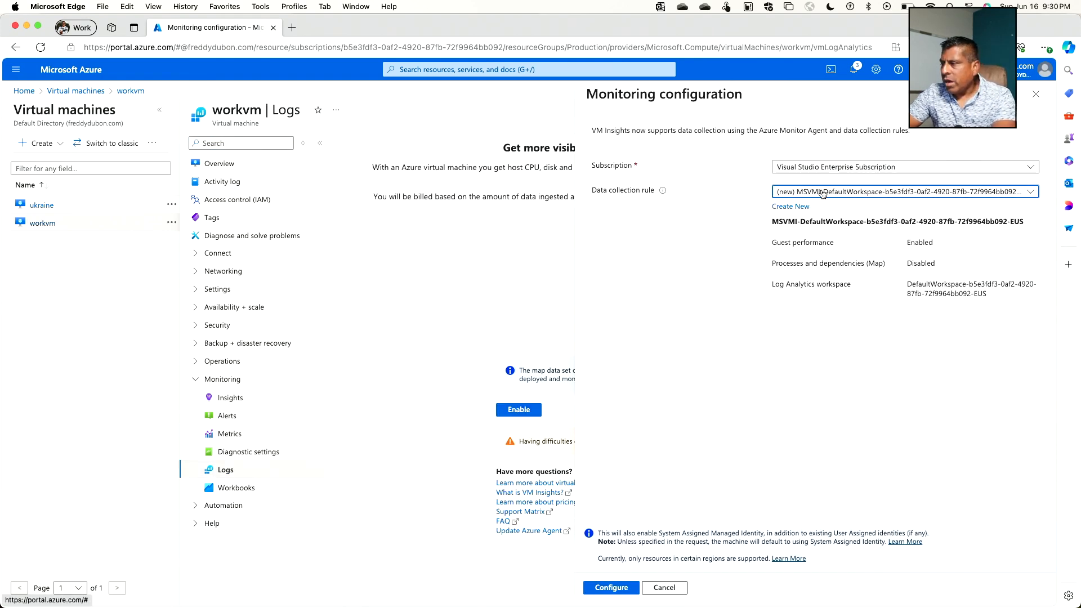
pyautogui.click(981, 323)
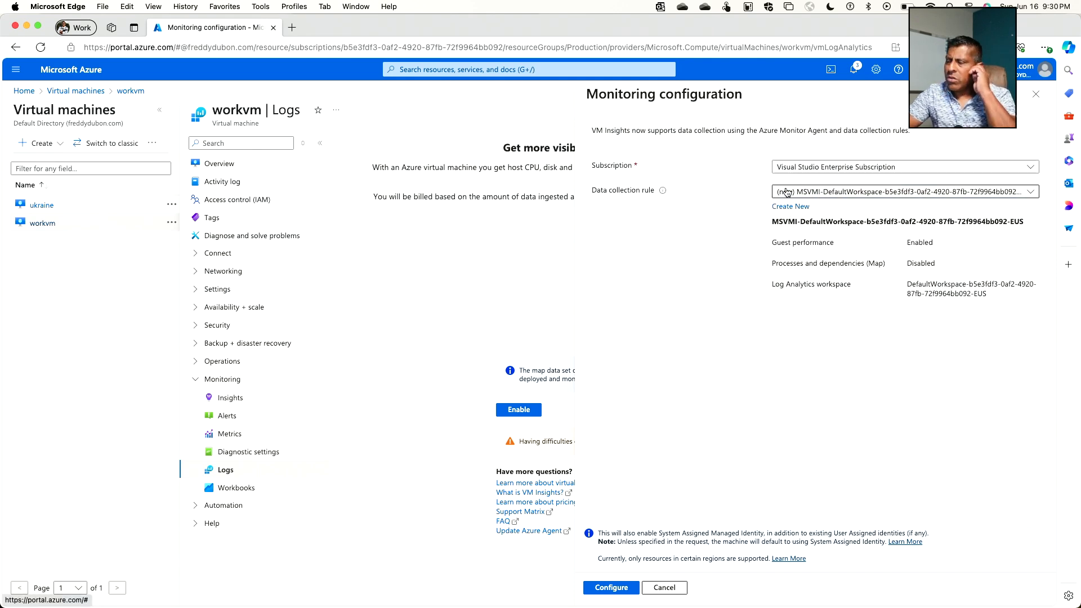
pyautogui.click(791, 206)
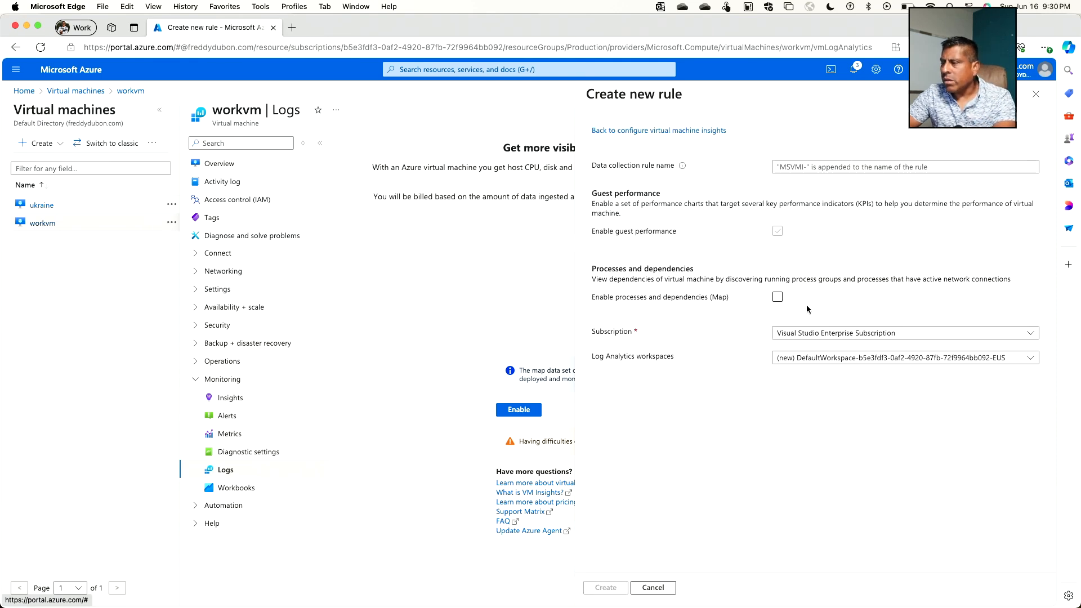
# Step: Name workvm's new data collection rule fmdcollectionrule
pyautogui.click(818, 167)
pyautogui.write('fm')
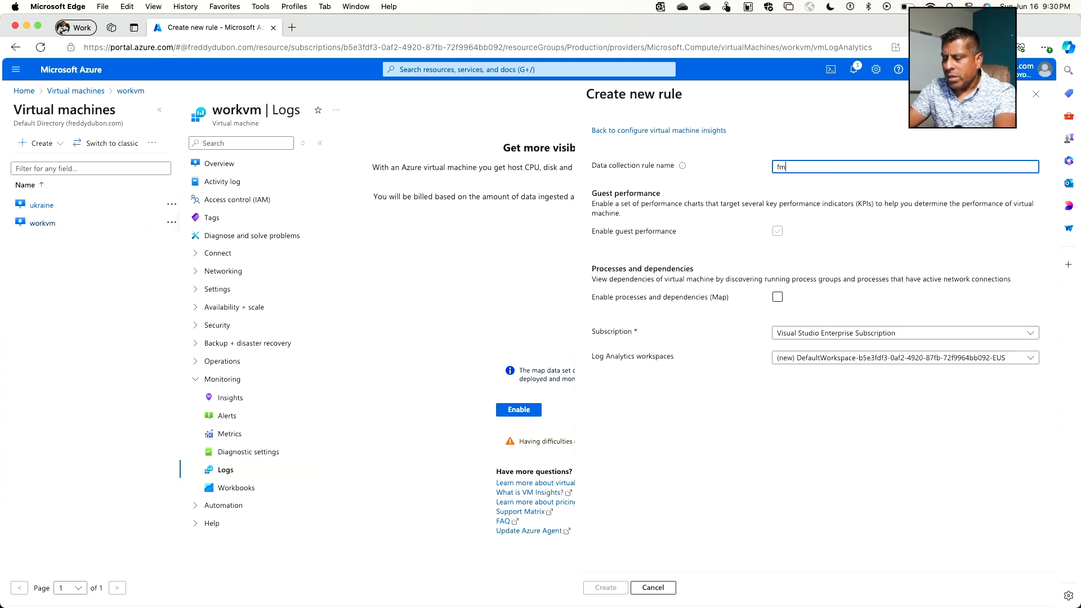
pyautogui.write('dcollec')
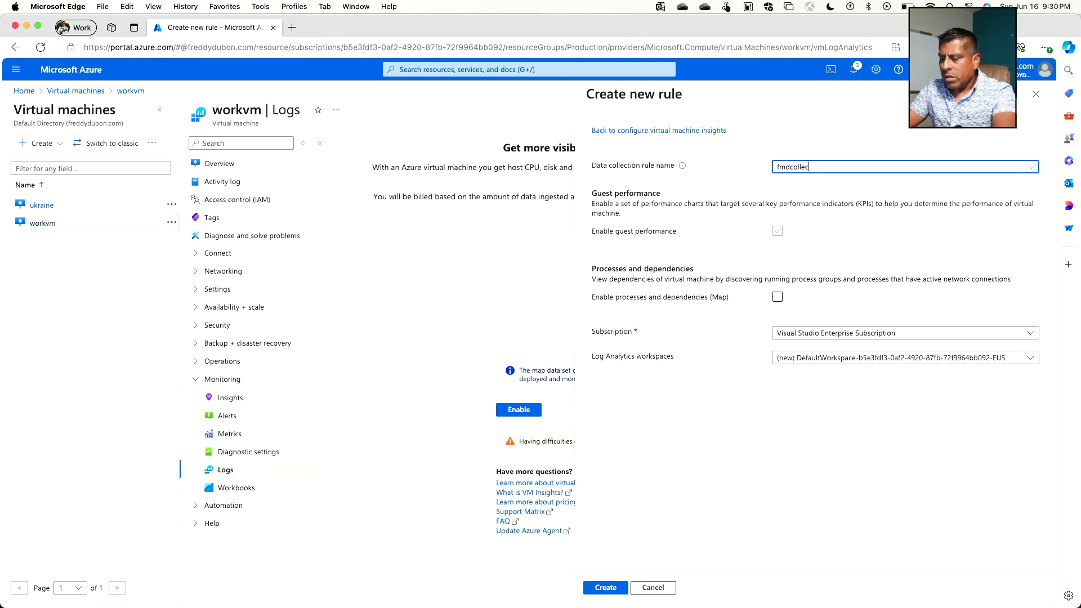
pyautogui.write('tion')
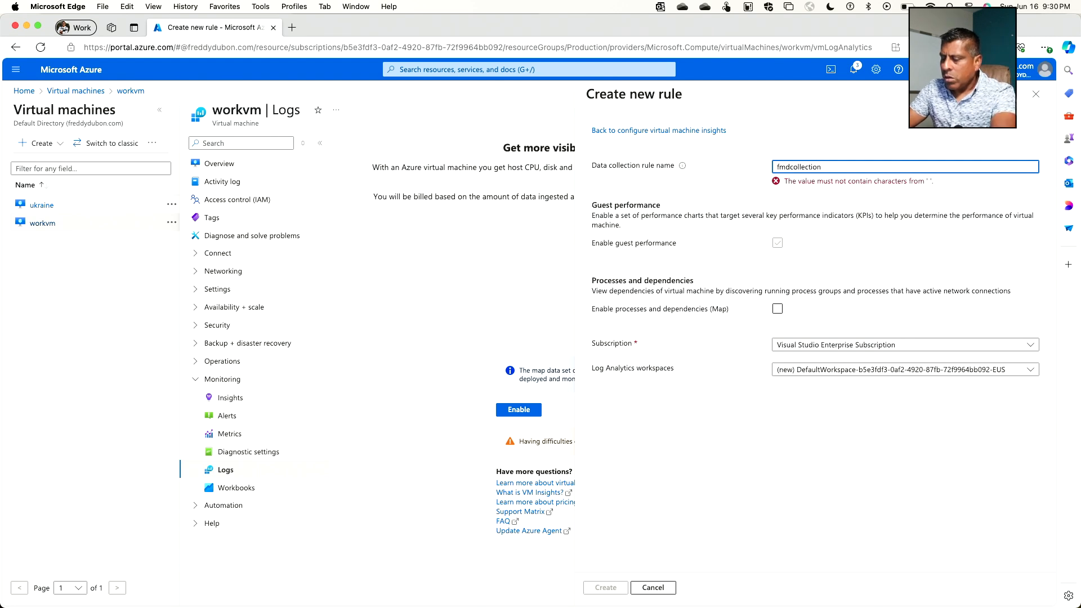
pyautogui.write('rule')
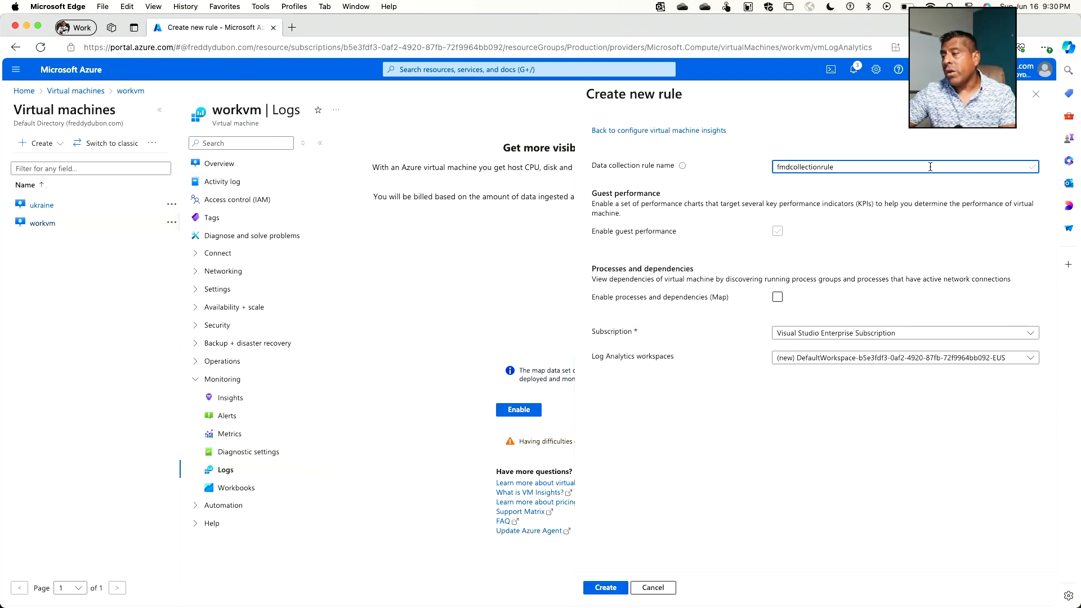
# Step: Assign fmdtestworkspace to the data collection rule, create the rule, and apply the monitoring configuration to workvm
pyautogui.click(839, 363)
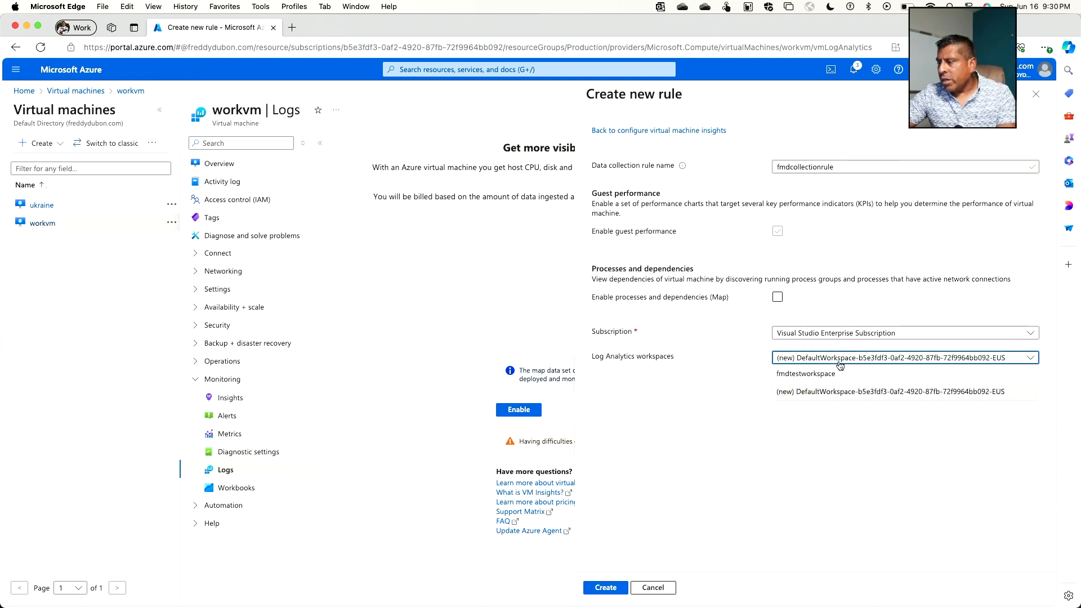
pyautogui.click(809, 375)
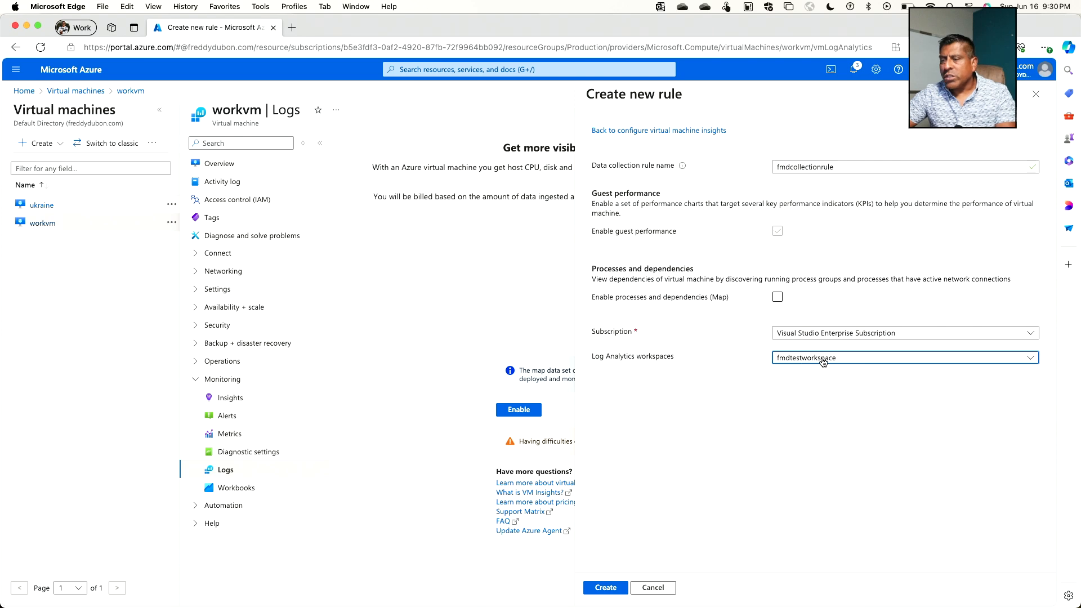
pyautogui.scroll(1, 807, 357)
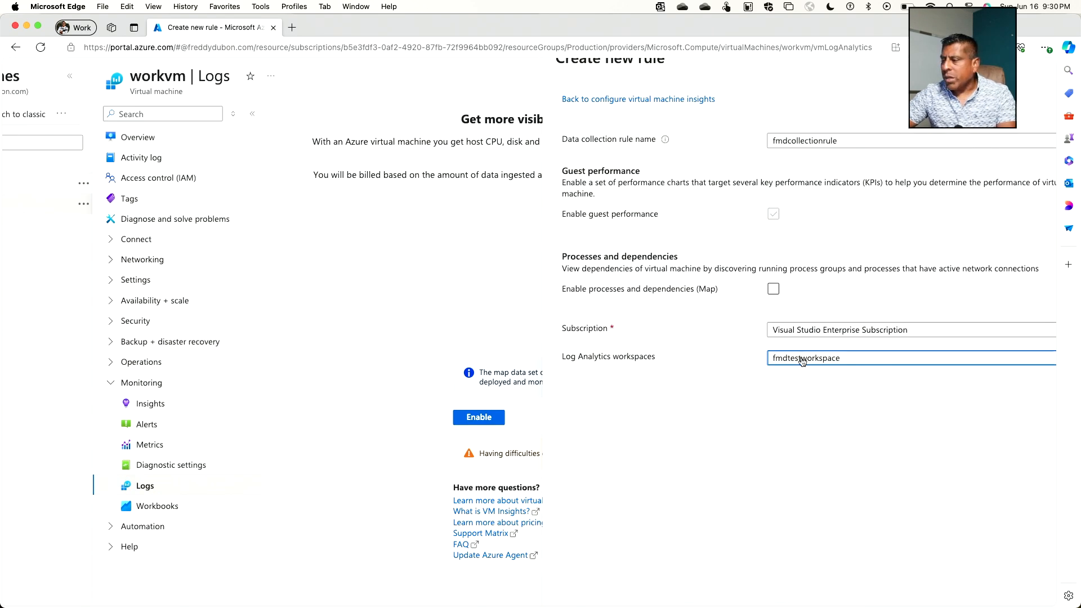
pyautogui.scroll(-1, 802, 363)
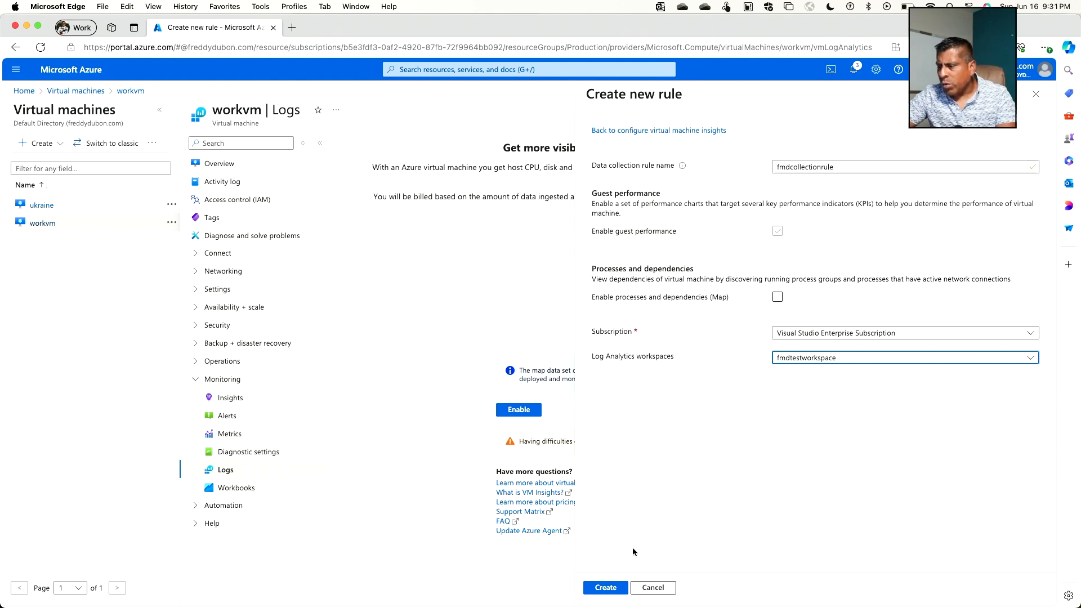
pyautogui.click(605, 587)
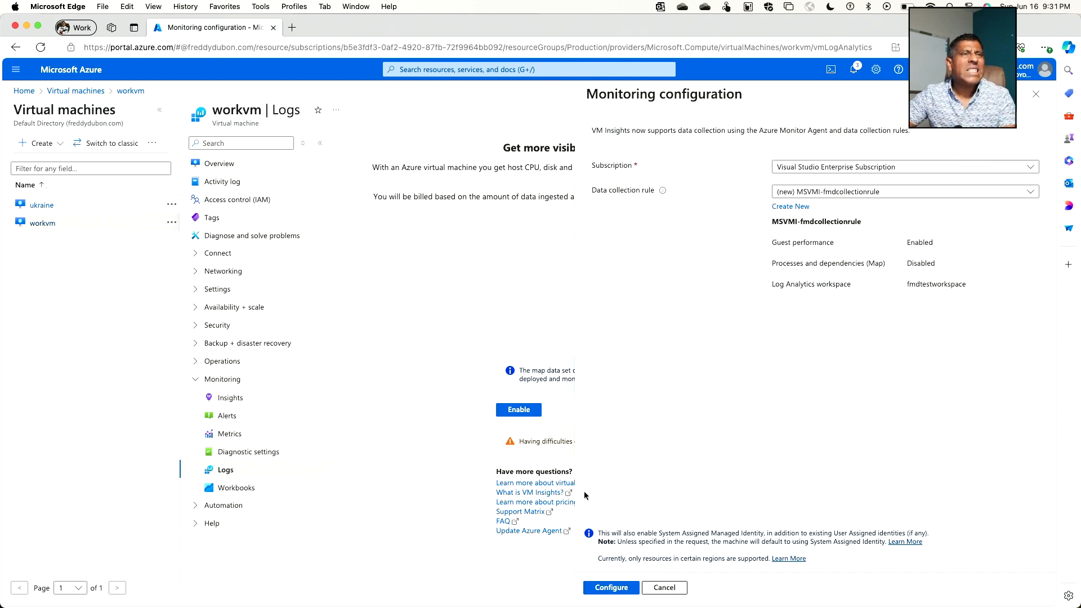
pyautogui.click(616, 588)
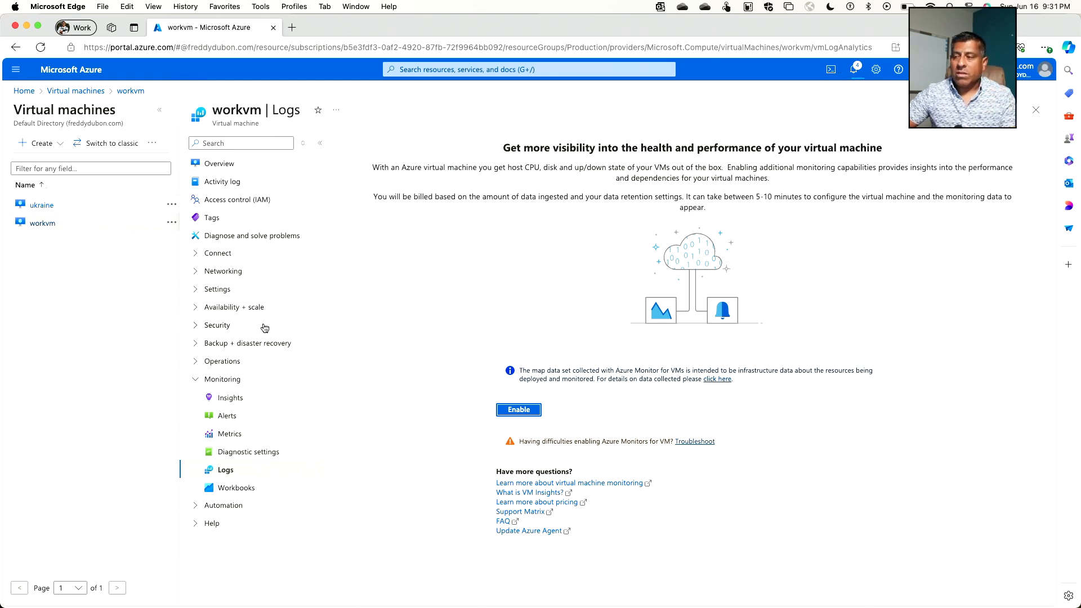
pyautogui.click(228, 472)
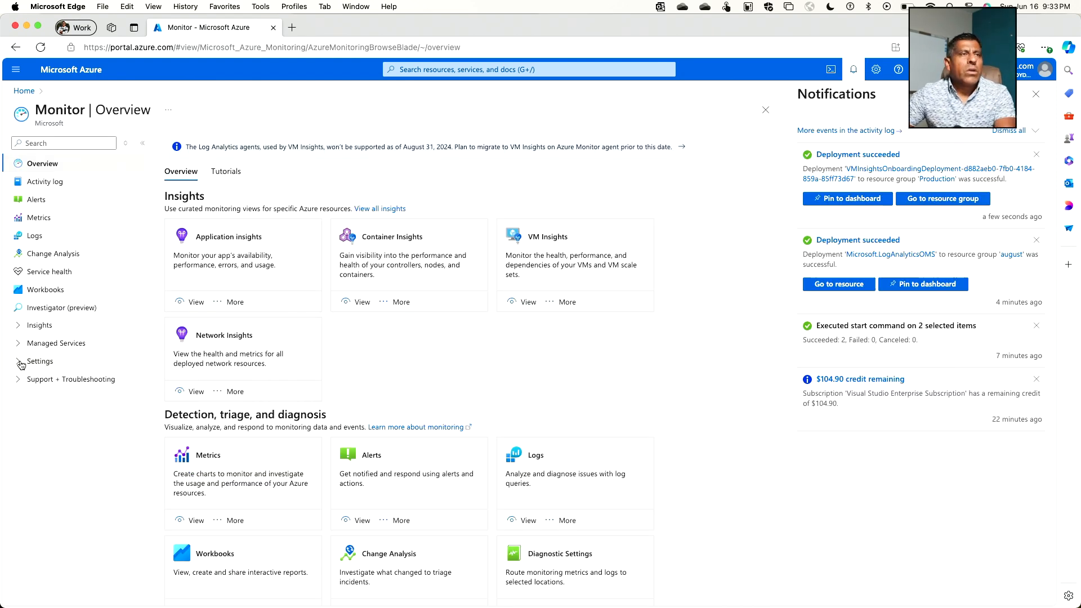
# Step: List the data collection rules in Azure Monitor's settings and widen the Name column to read the full rule name
pyautogui.click(21, 364)
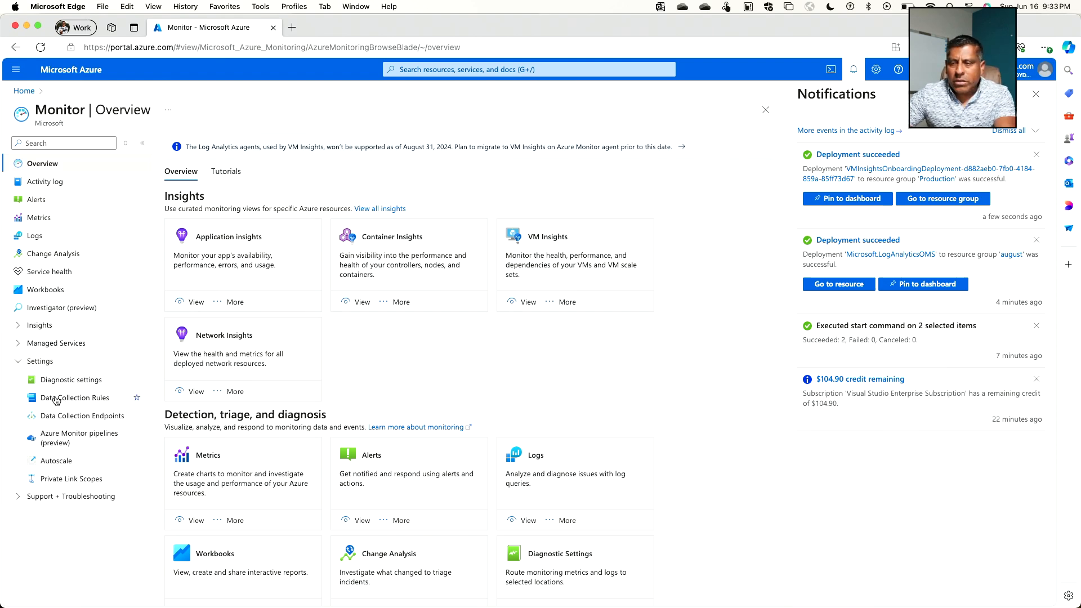
pyautogui.scroll(2, 56, 391)
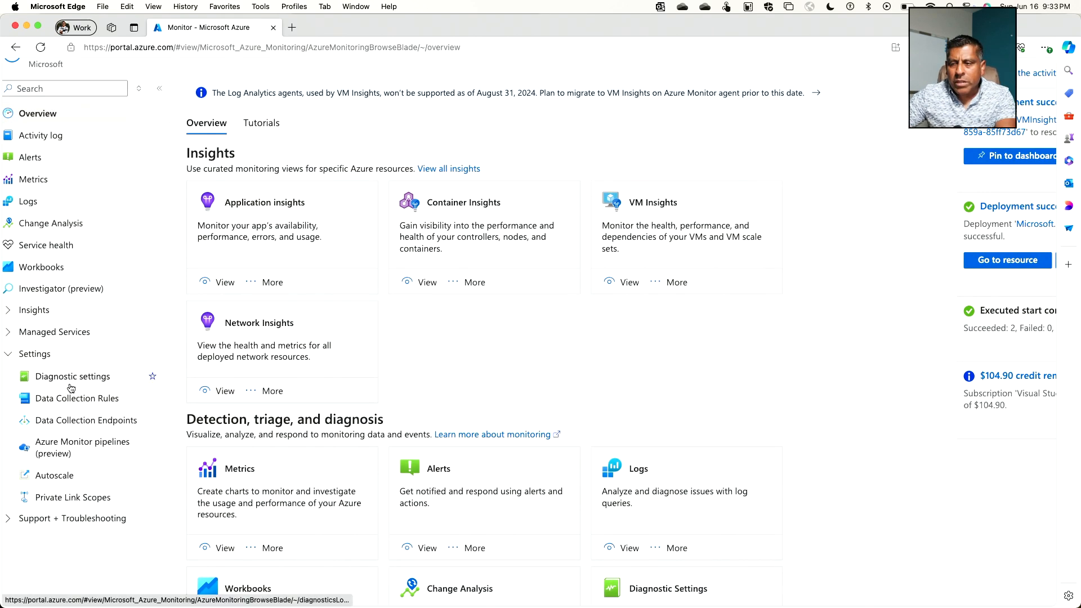
pyautogui.click(78, 399)
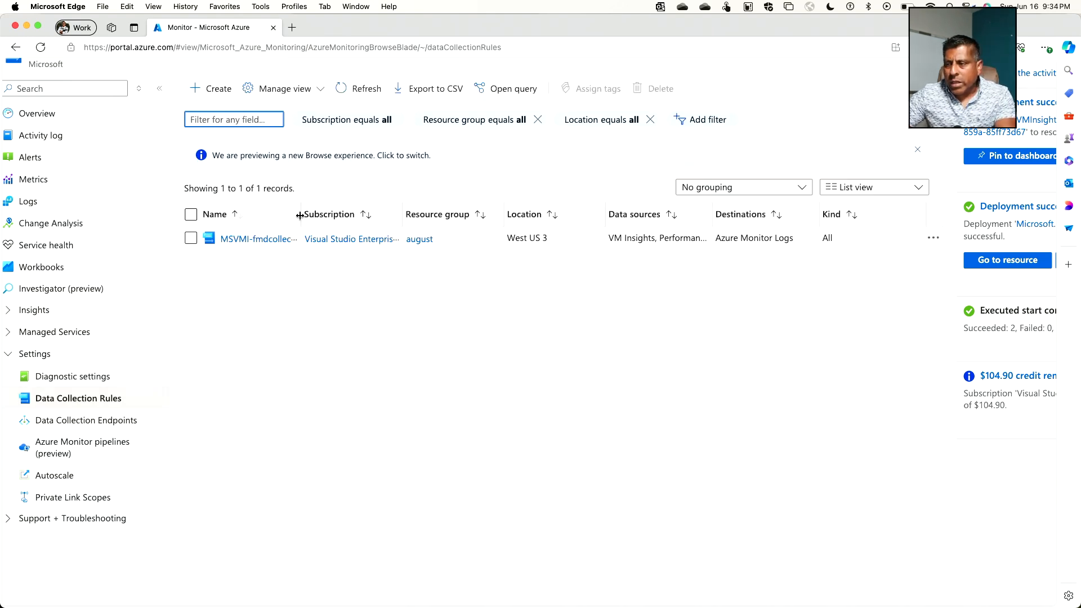
pyautogui.moveTo(302, 215); pyautogui.dragTo(376, 220)
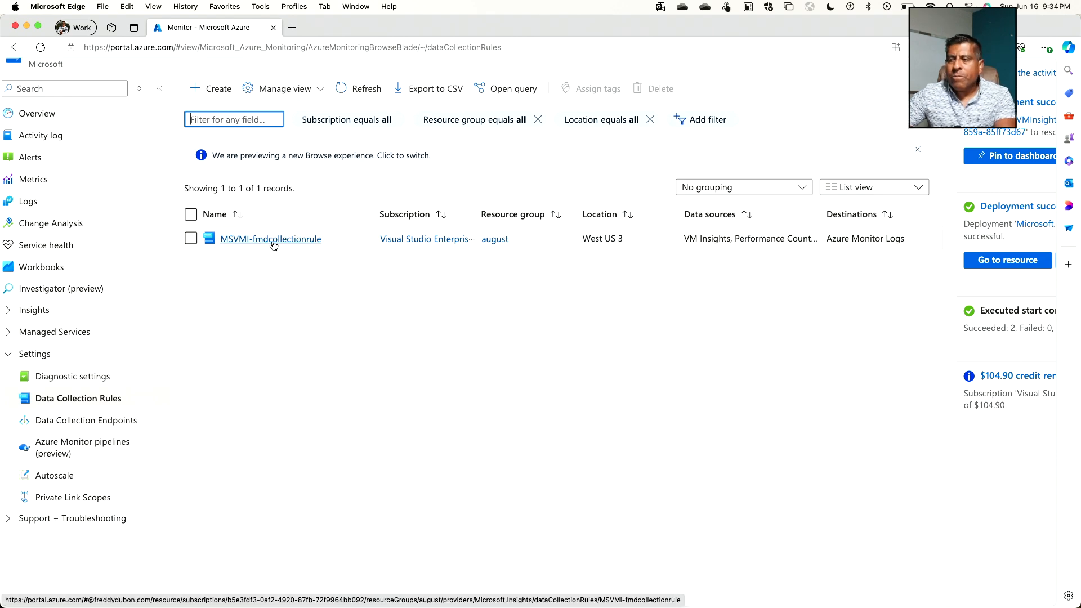
# Step: Open the MSVMI-fmdcollectionrule data collection rule and show its configured data sources
pyautogui.click(275, 240)
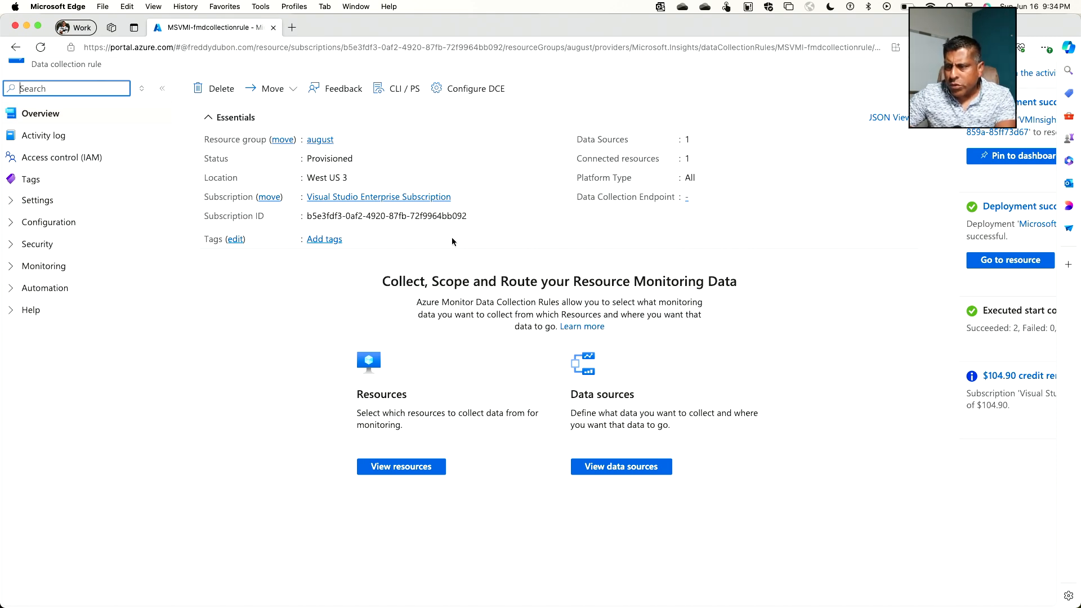
pyautogui.click(12, 203)
pyautogui.click(12, 245)
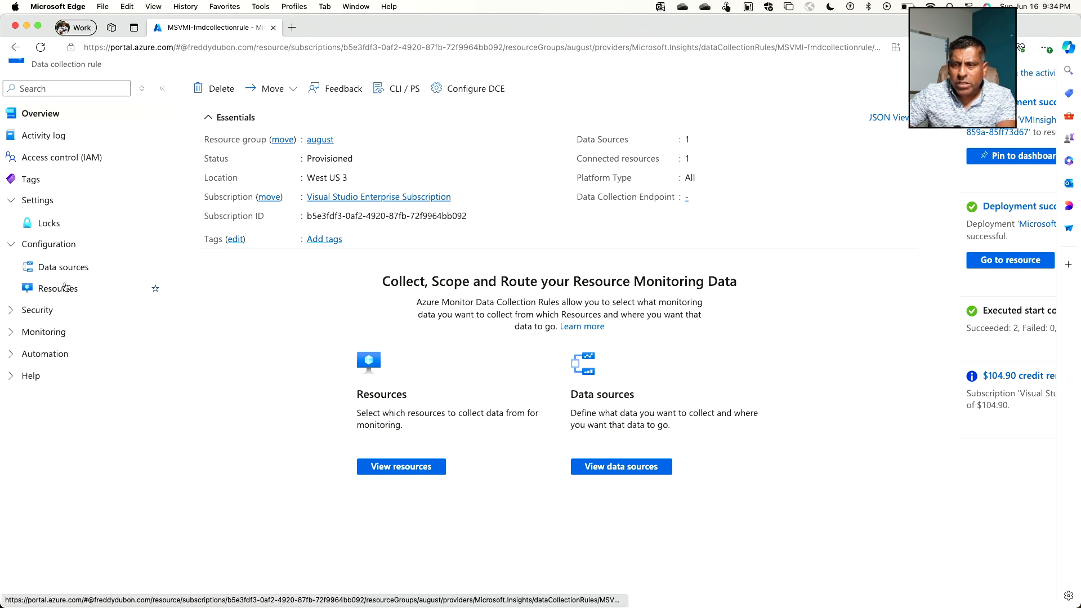
pyautogui.click(12, 310)
pyautogui.click(11, 354)
pyautogui.scroll(-1, 22, 386)
pyautogui.click(63, 236)
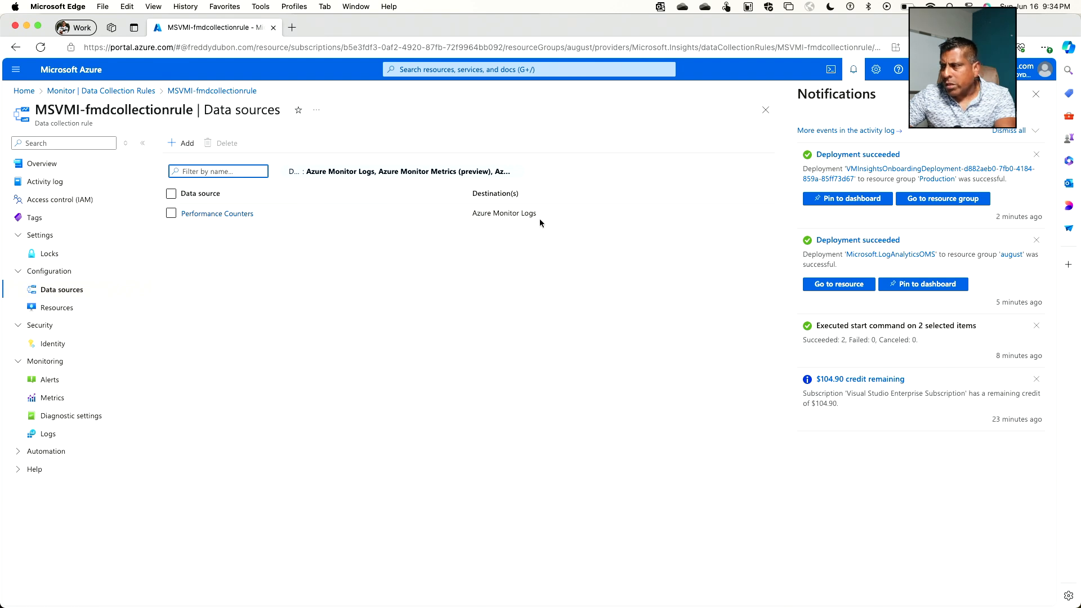
# Step: Open the Performance Counters data source and examine its basic counters and their sample rates
pyautogui.click(231, 215)
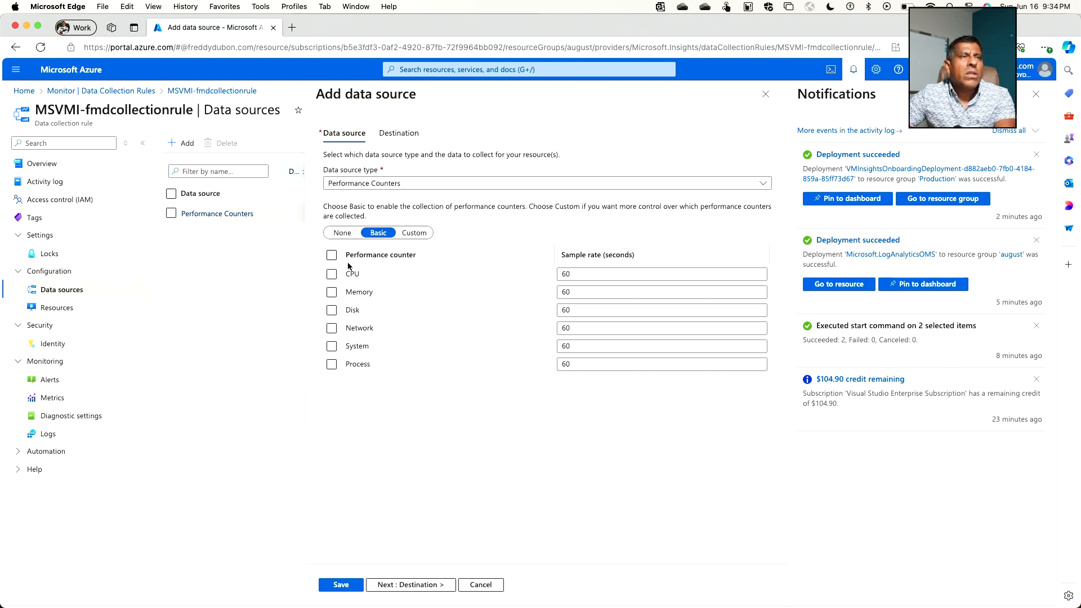
pyautogui.scroll(3, 360, 280)
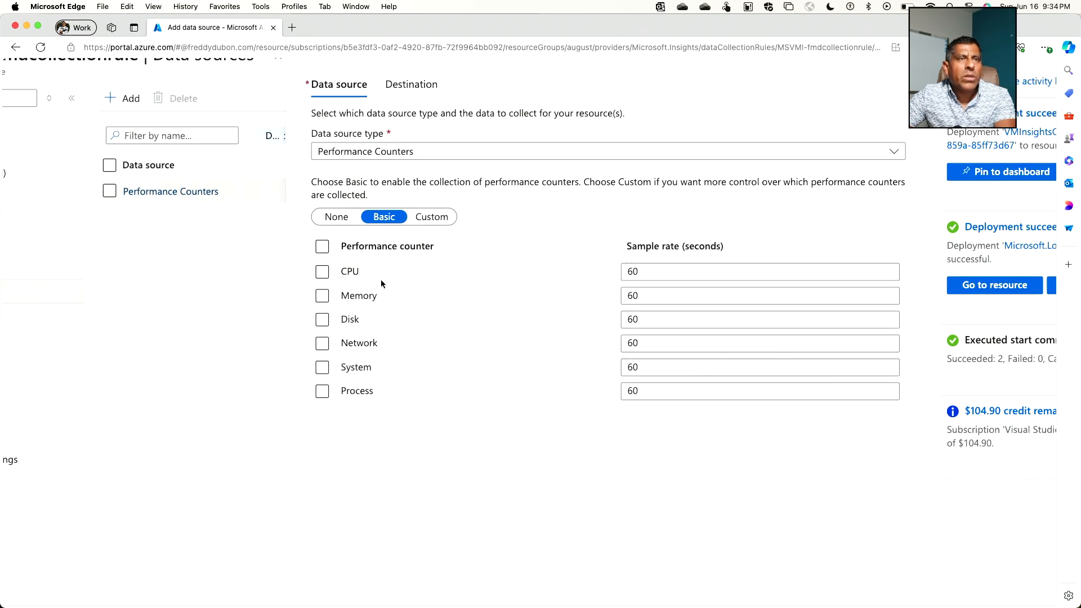
pyautogui.scroll(3, 386, 285)
pyautogui.hscroll(3, 396, 287)
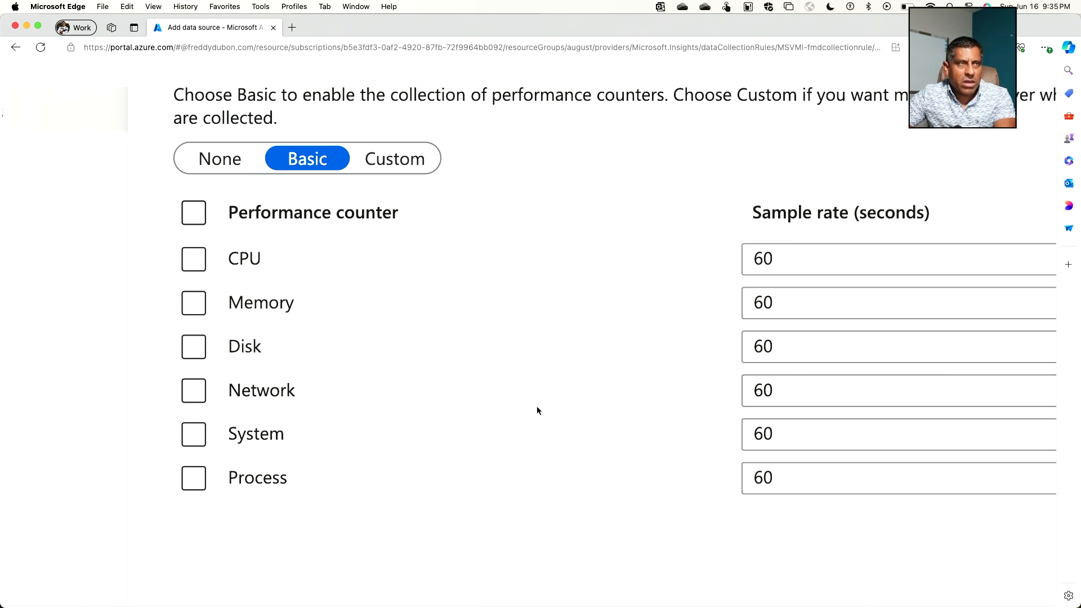
pyautogui.scroll(-2, 478, 395)
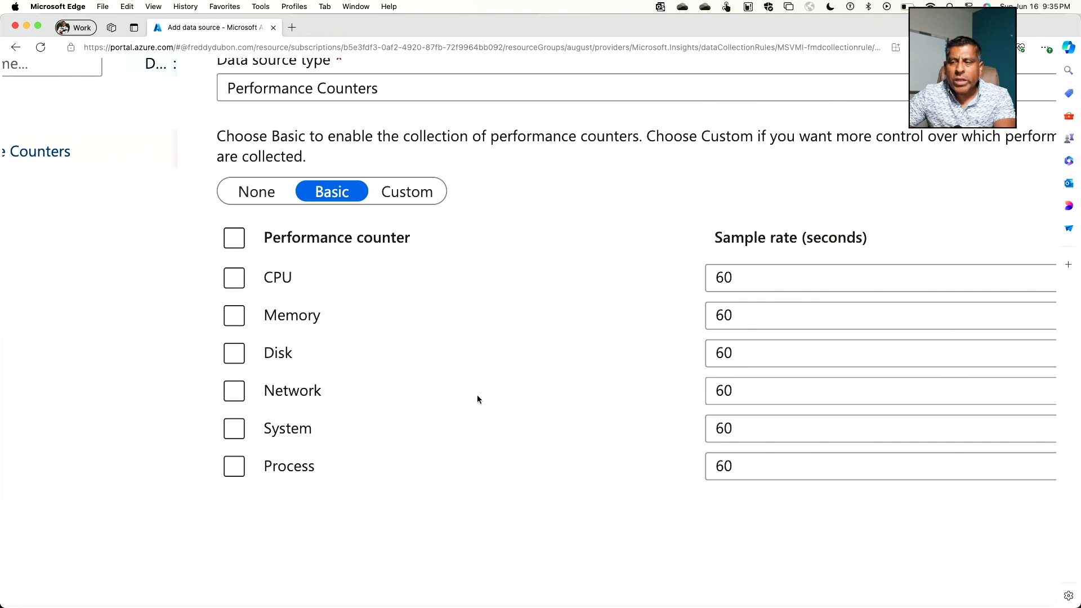
pyautogui.scroll(-2, 477, 399)
pyautogui.scroll(-3, 478, 399)
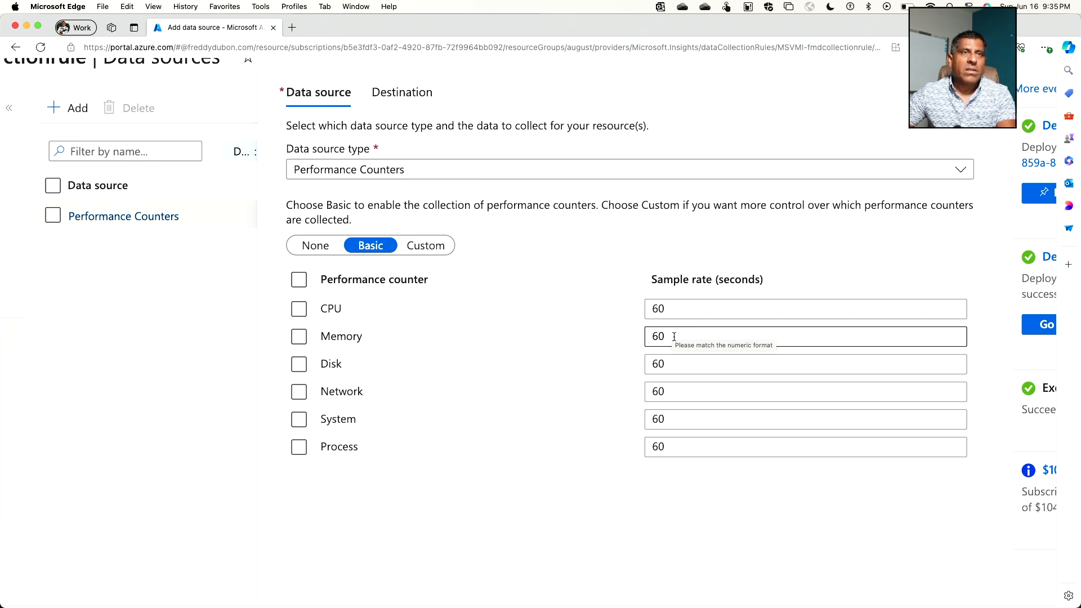
pyautogui.click(665, 313)
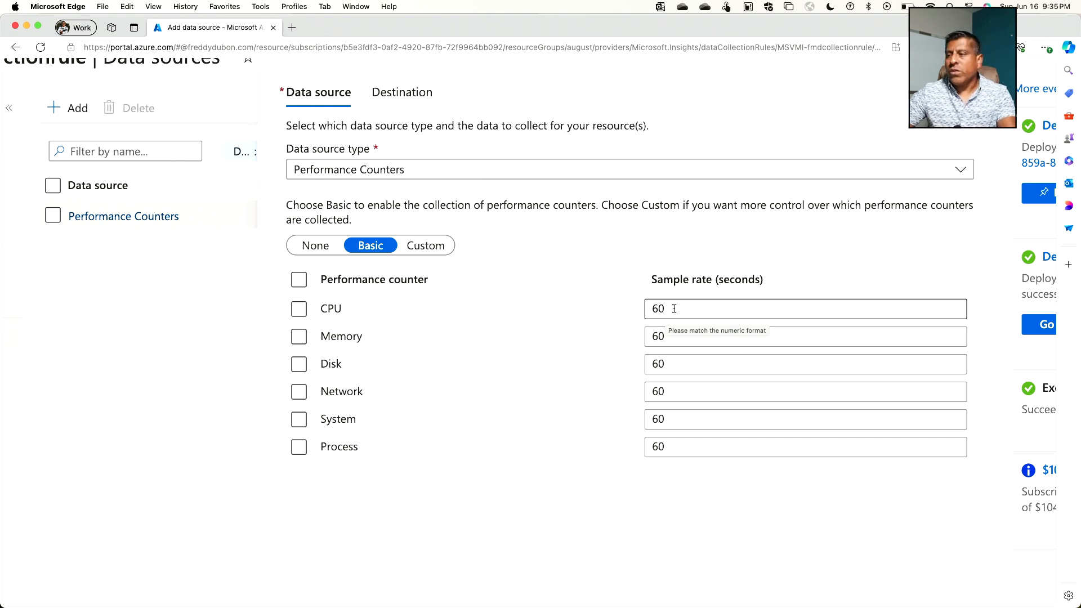
# Step: Review the data source types and the destination of the Performance Counters source, closing it without saving
pyautogui.click(426, 168)
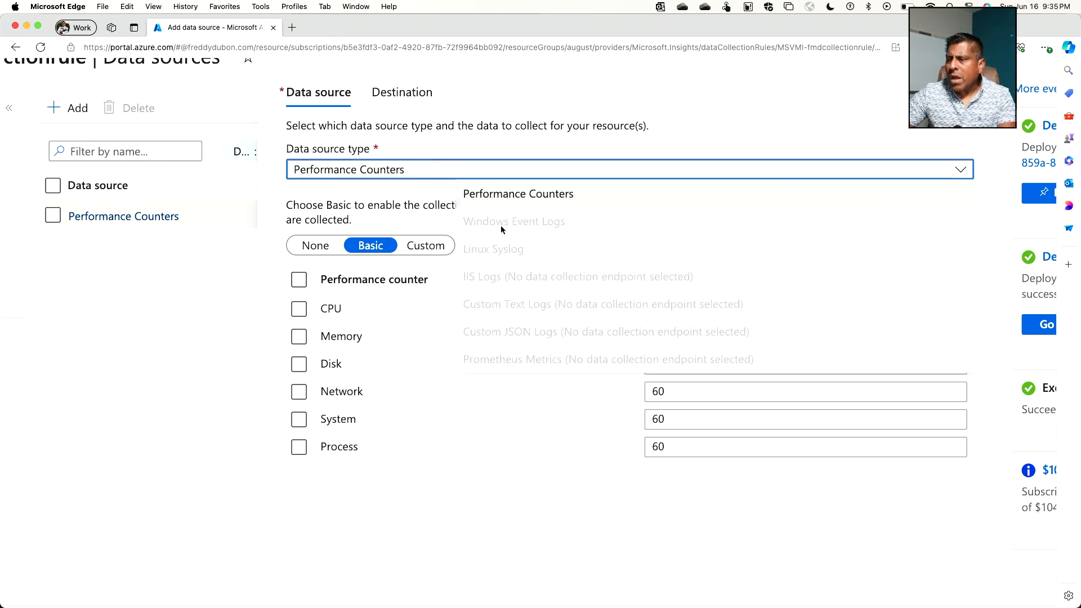
pyautogui.scroll(3, 515, 319)
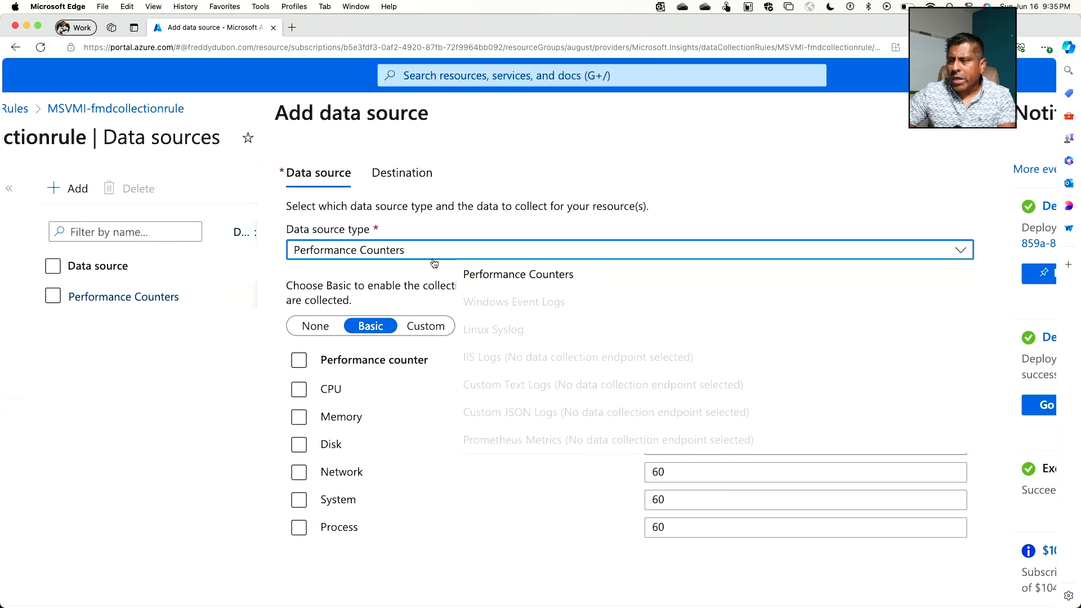
pyautogui.click(401, 180)
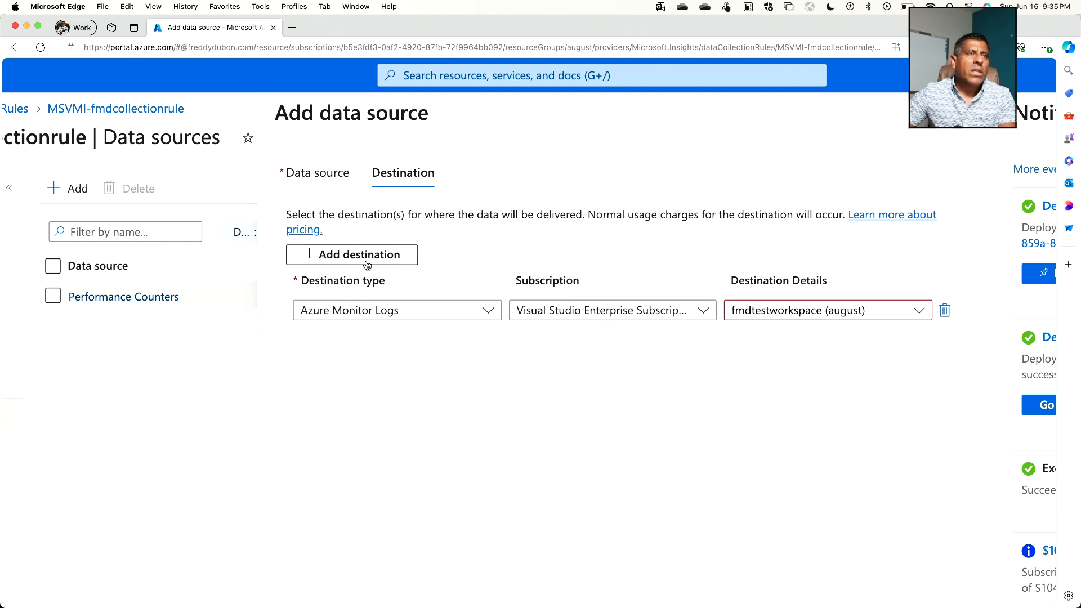
pyautogui.click(308, 176)
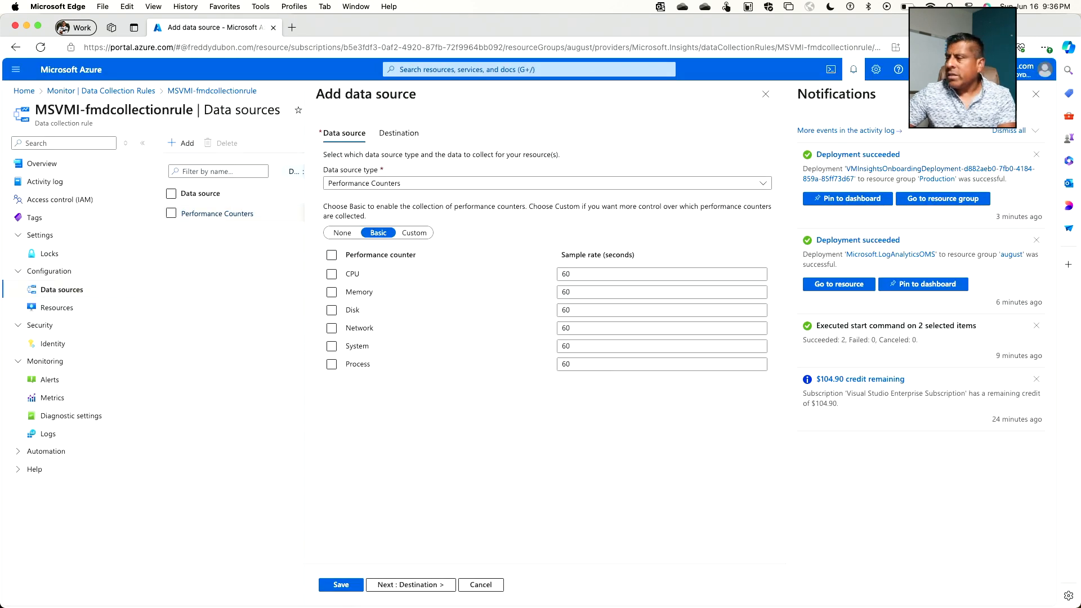
pyautogui.click(1031, 100)
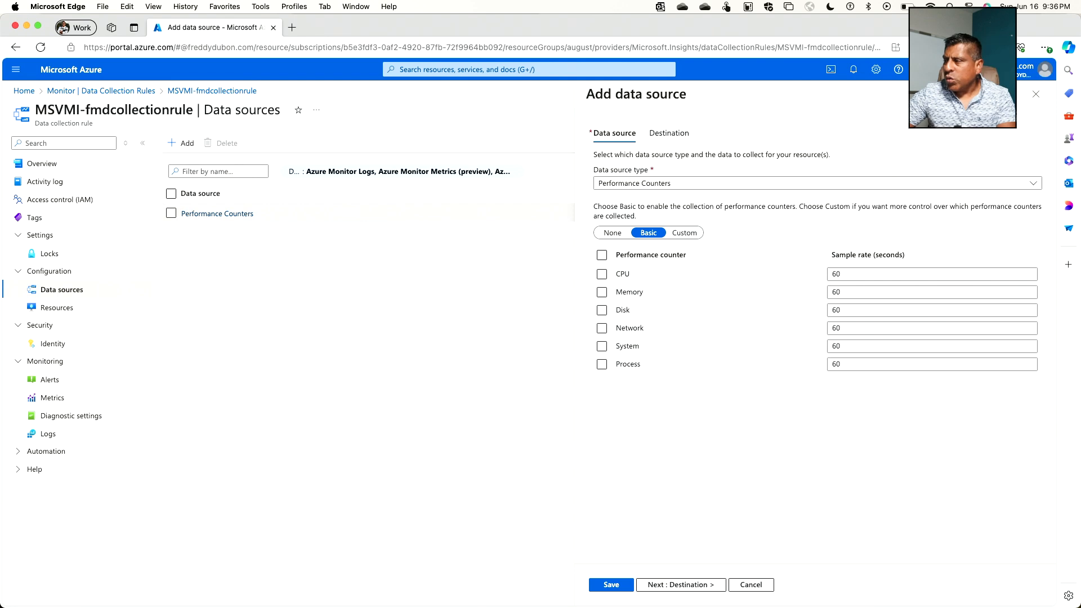
pyautogui.click(1034, 98)
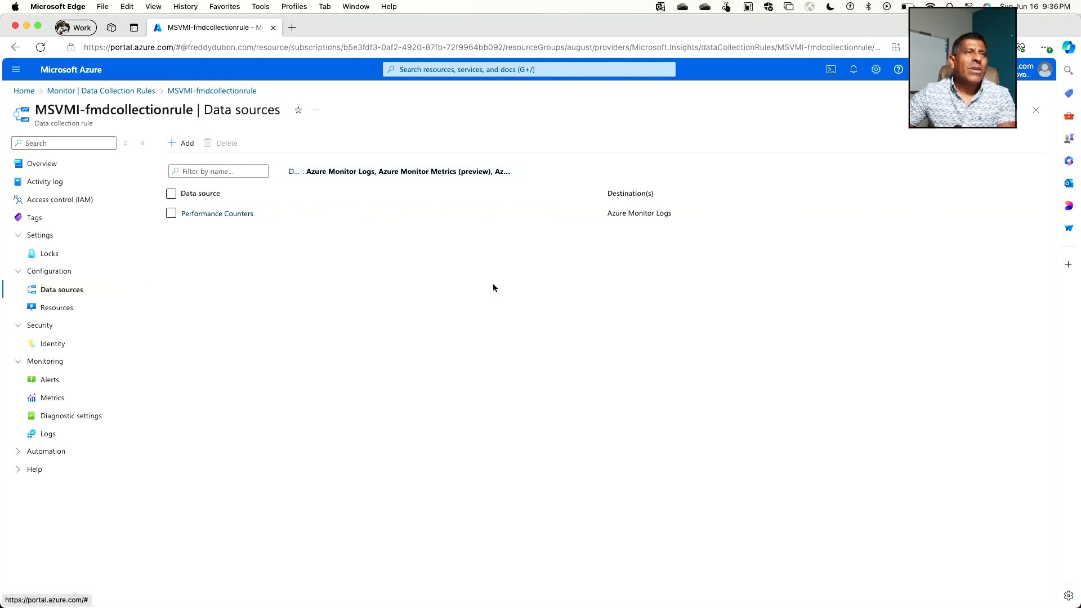
# Step: Return to the virtual machines list and view the monitoring Insights page of workvm, followed by that of ukraine
pyautogui.click(31, 93)
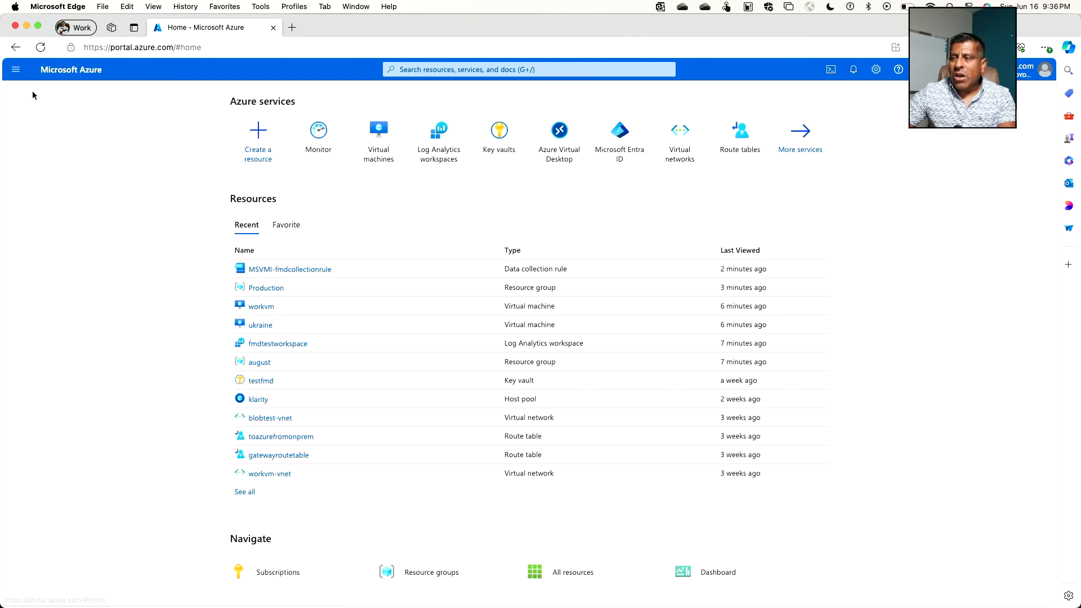
pyautogui.click(373, 153)
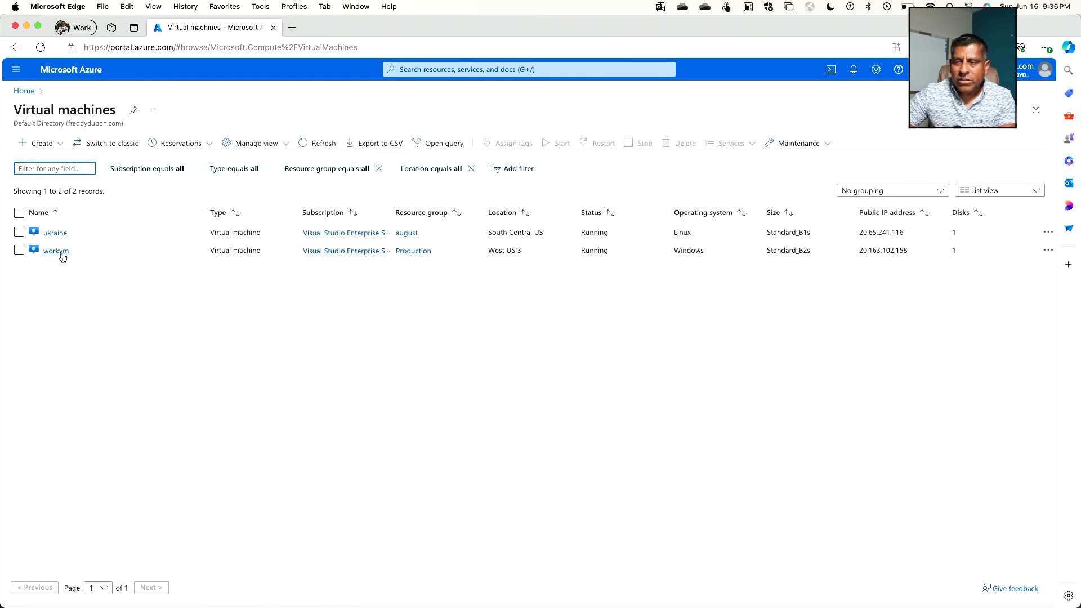
pyautogui.click(61, 253)
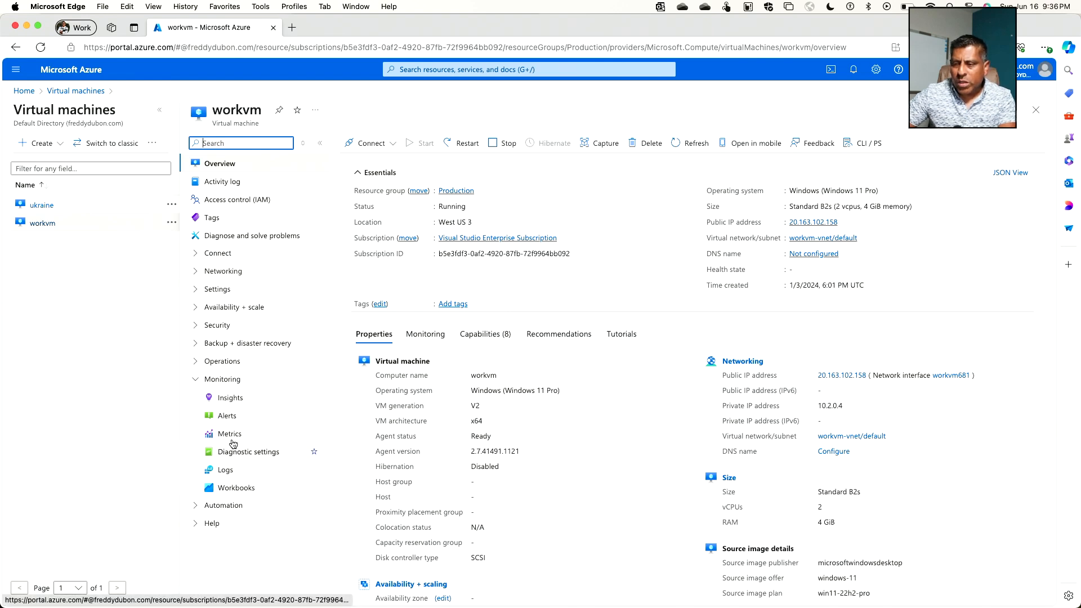
pyautogui.click(230, 399)
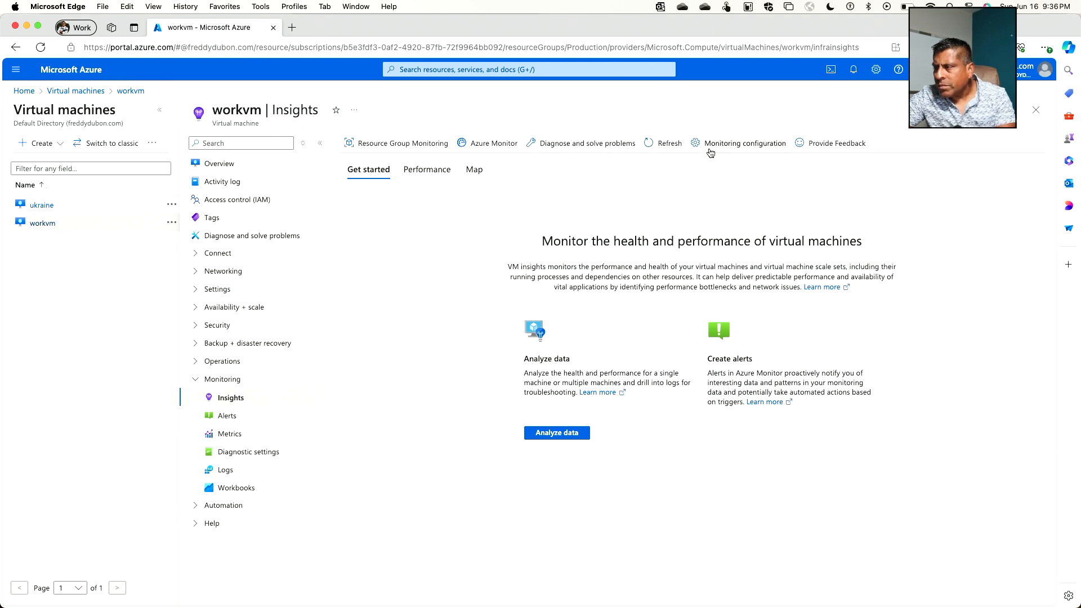
pyautogui.click(42, 205)
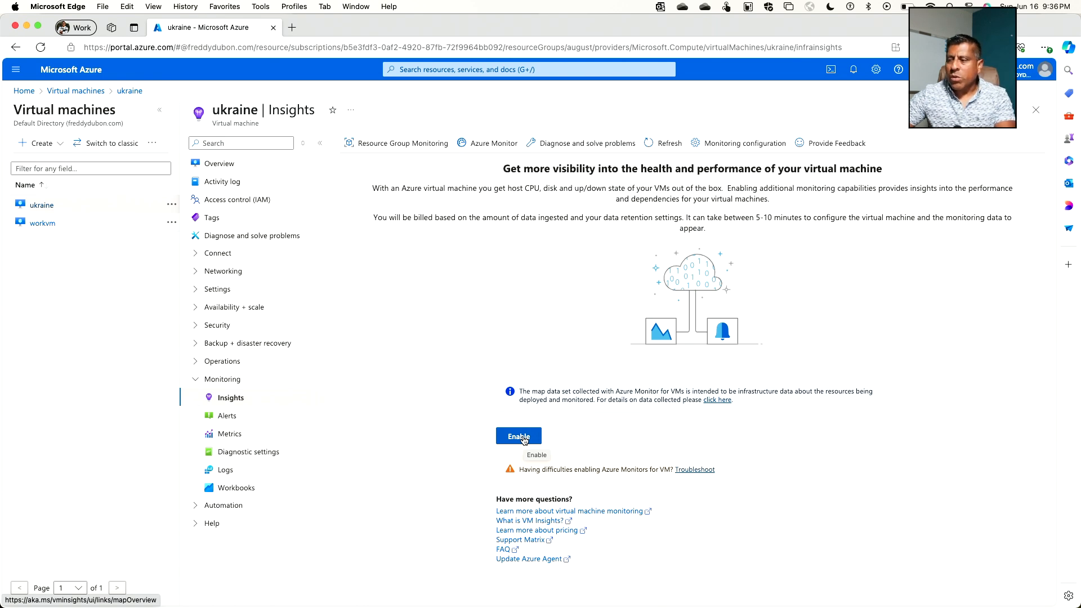
# Step: Start enabling Insights for ukraine with the existing data collection rule MSVMI-fmdcollectionrule, and discard the unsaved monitoring configuration
pyautogui.click(519, 437)
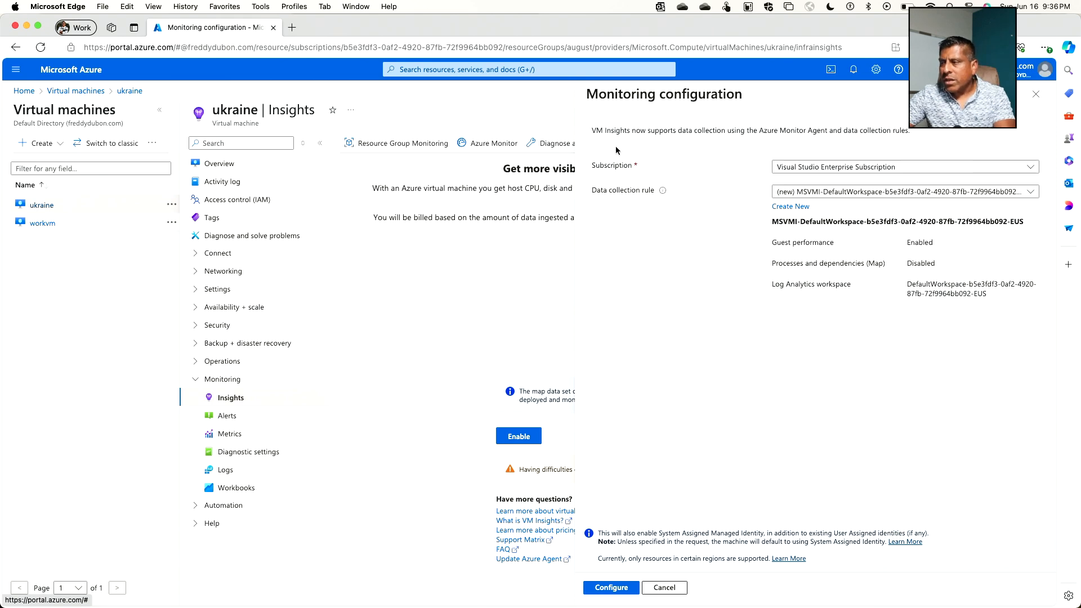
pyautogui.scroll(3, 639, 196)
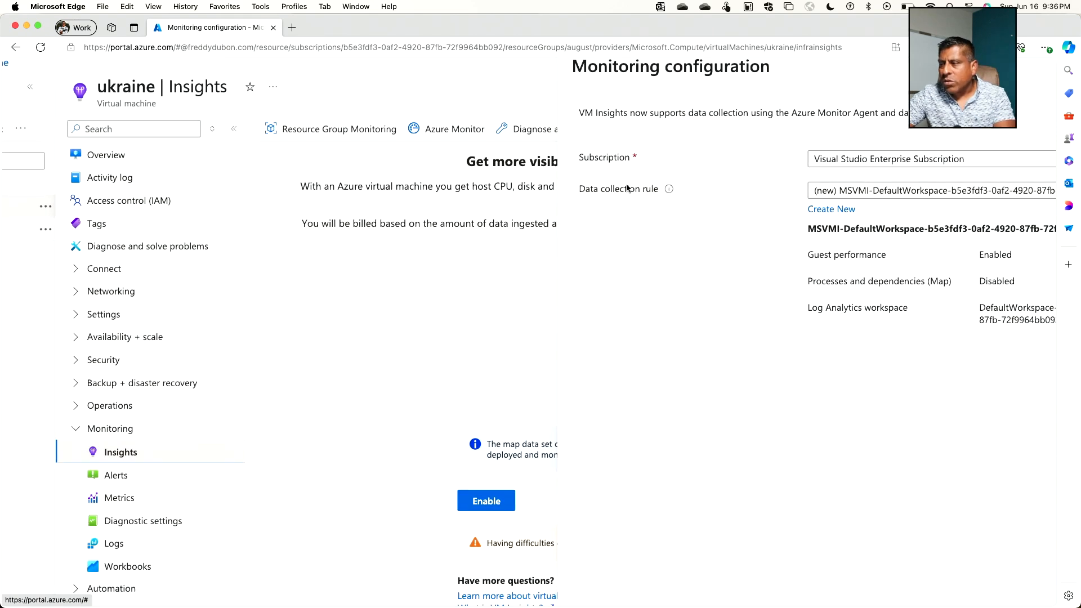
pyautogui.hscroll(4, 645, 200)
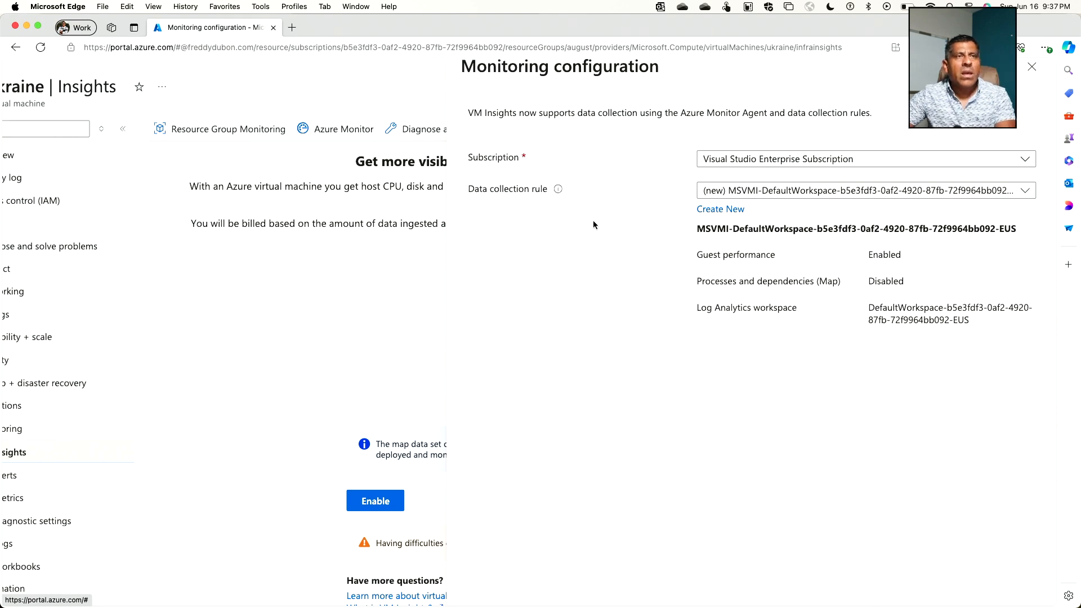
pyautogui.click(781, 194)
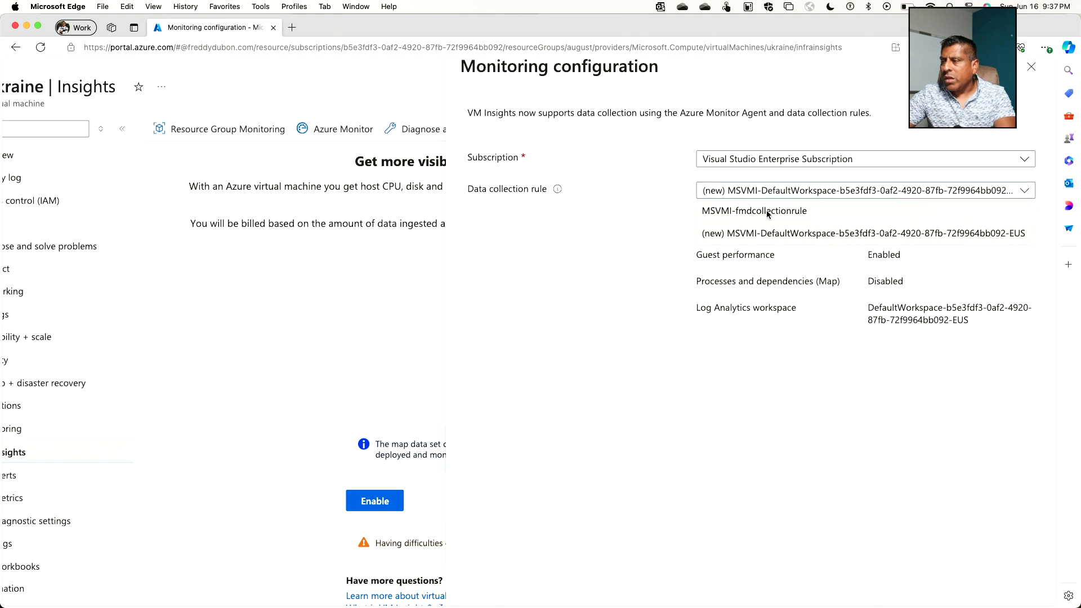
pyautogui.click(767, 213)
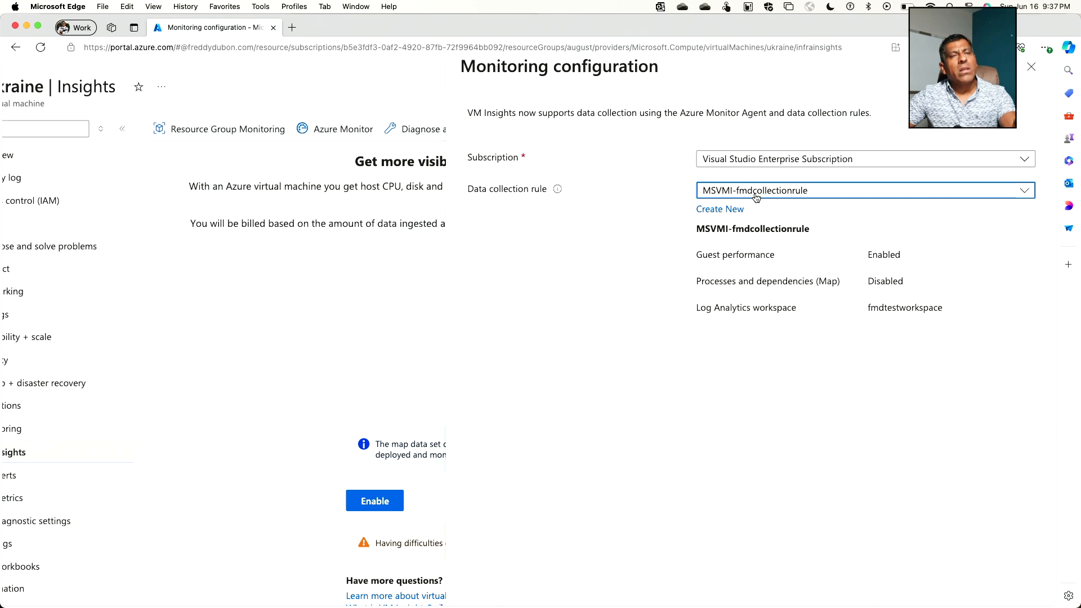
pyautogui.press('super+0')
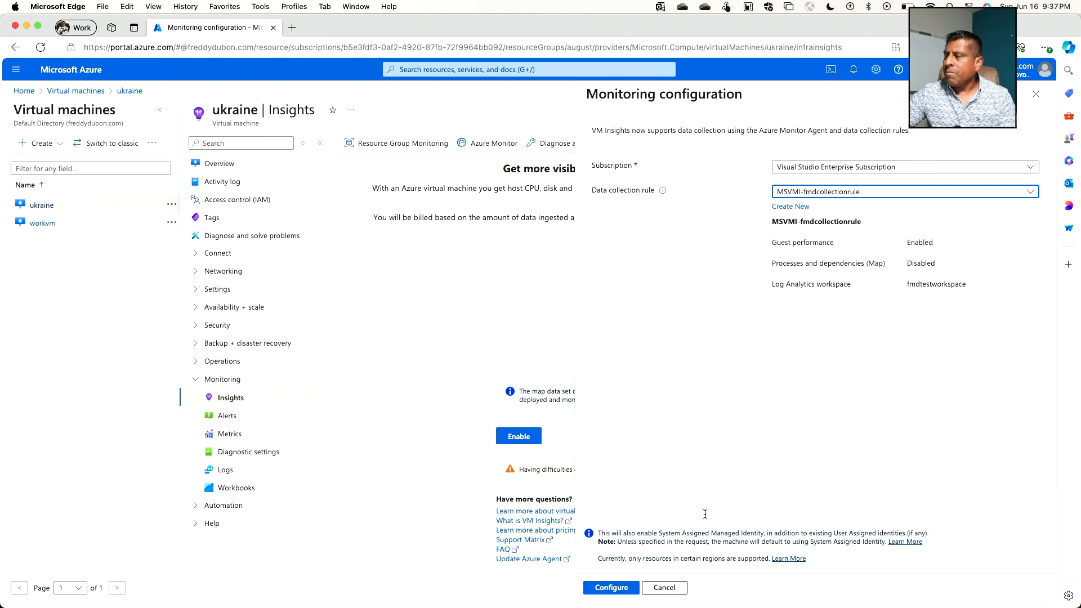
pyautogui.click(1038, 101)
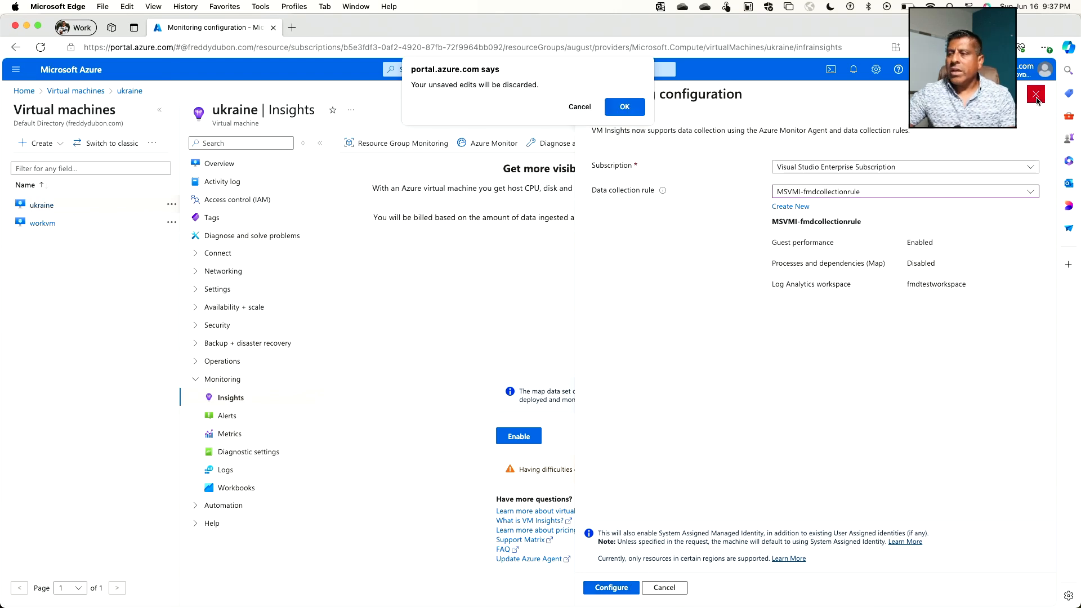
pyautogui.click(635, 107)
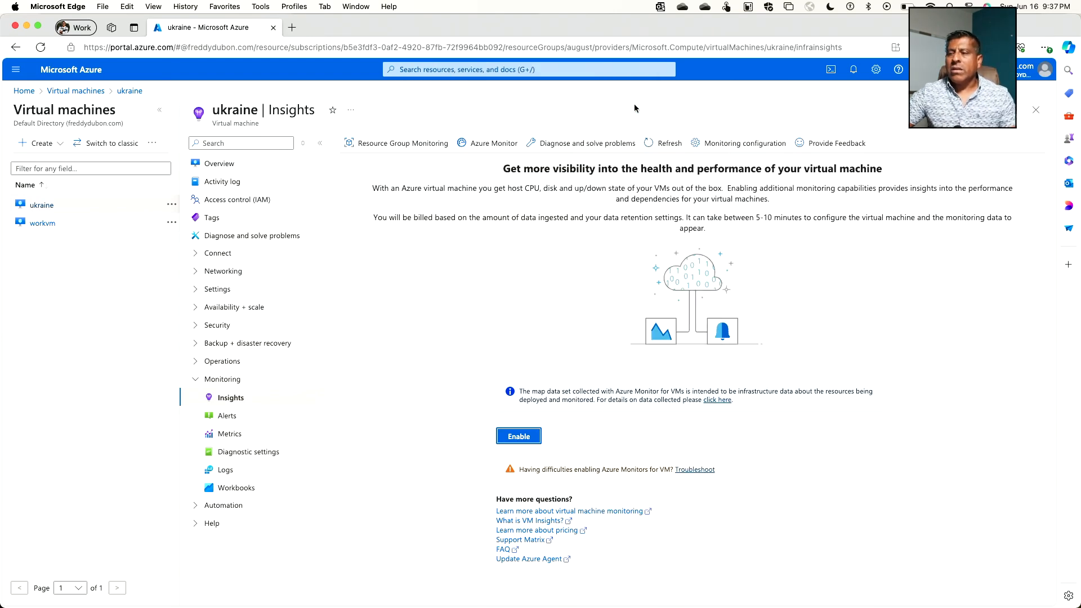